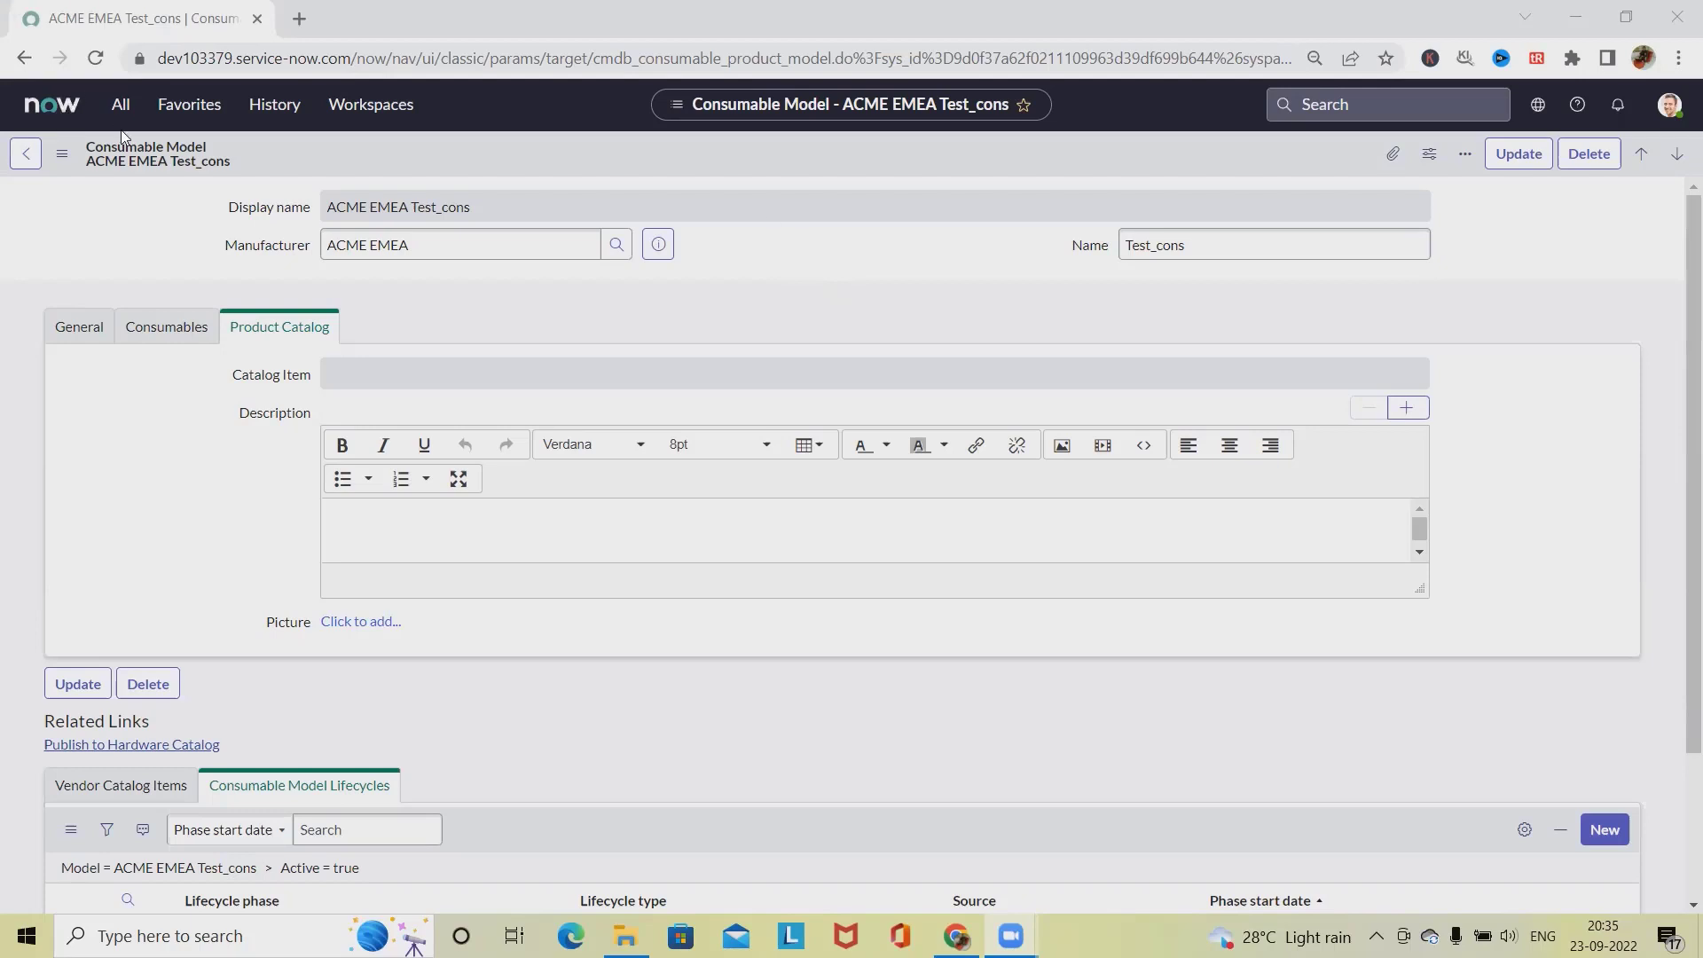
# Open the application navigator filtered on 'product' to show the Product Models modules.
pyautogui.click(119, 106)
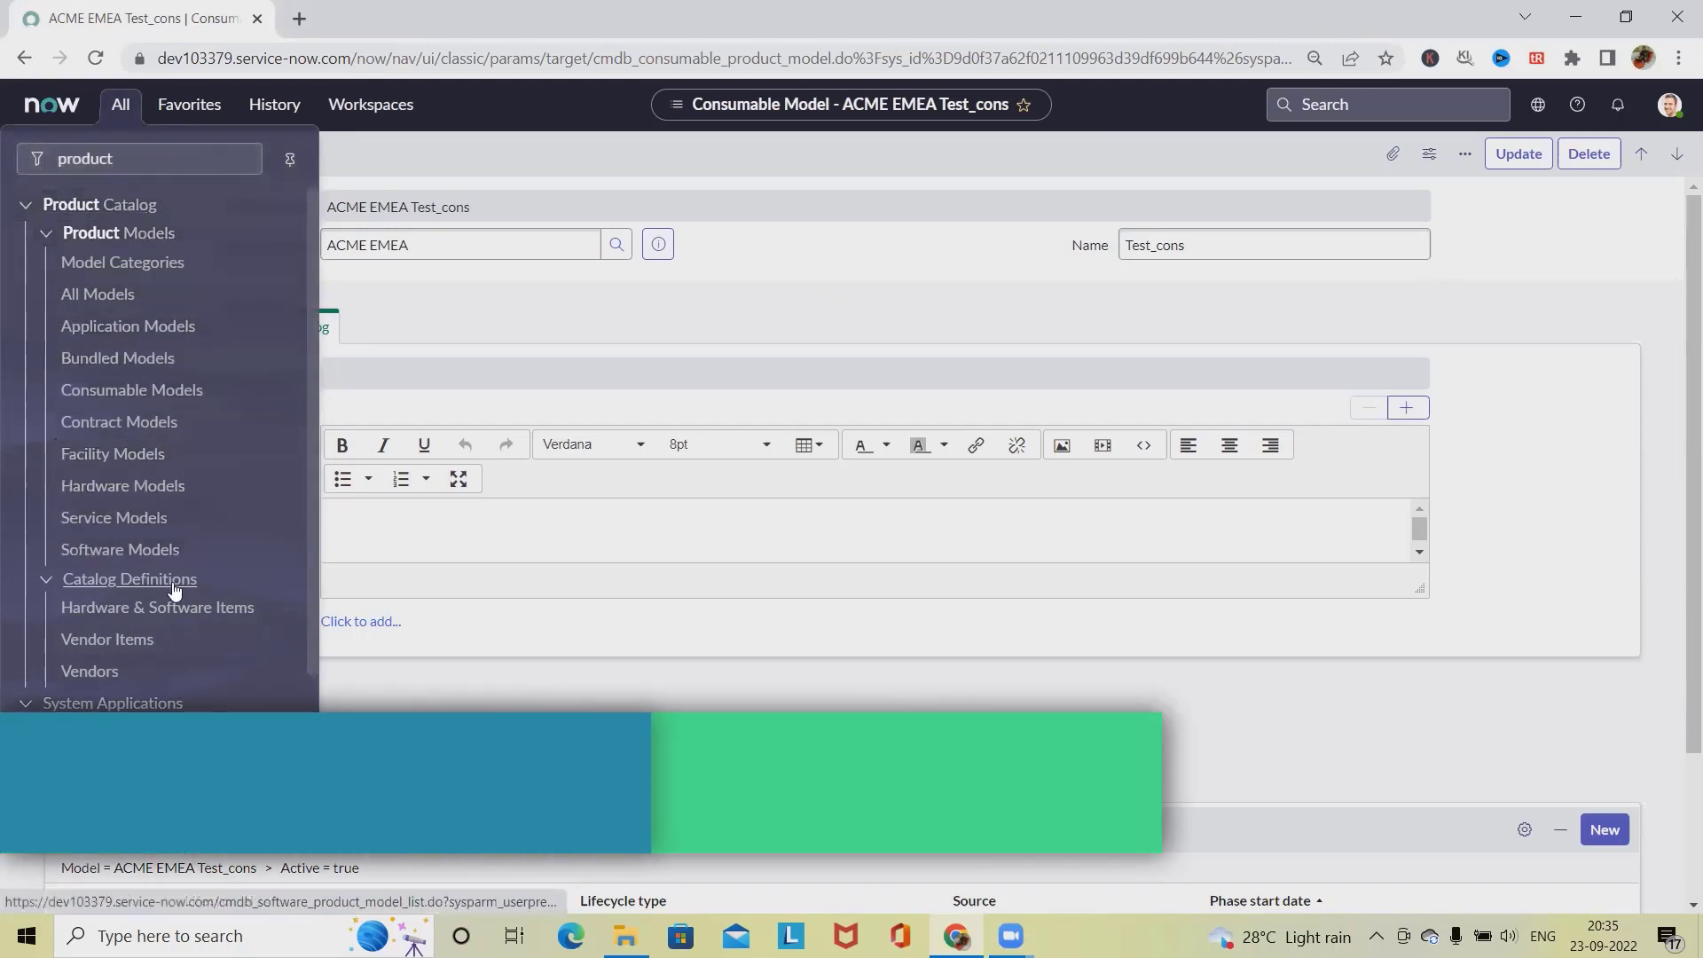
# Open the Developer workstation bundle (DWB-001) record from the Bundled Models list.
pyautogui.click(117, 360)
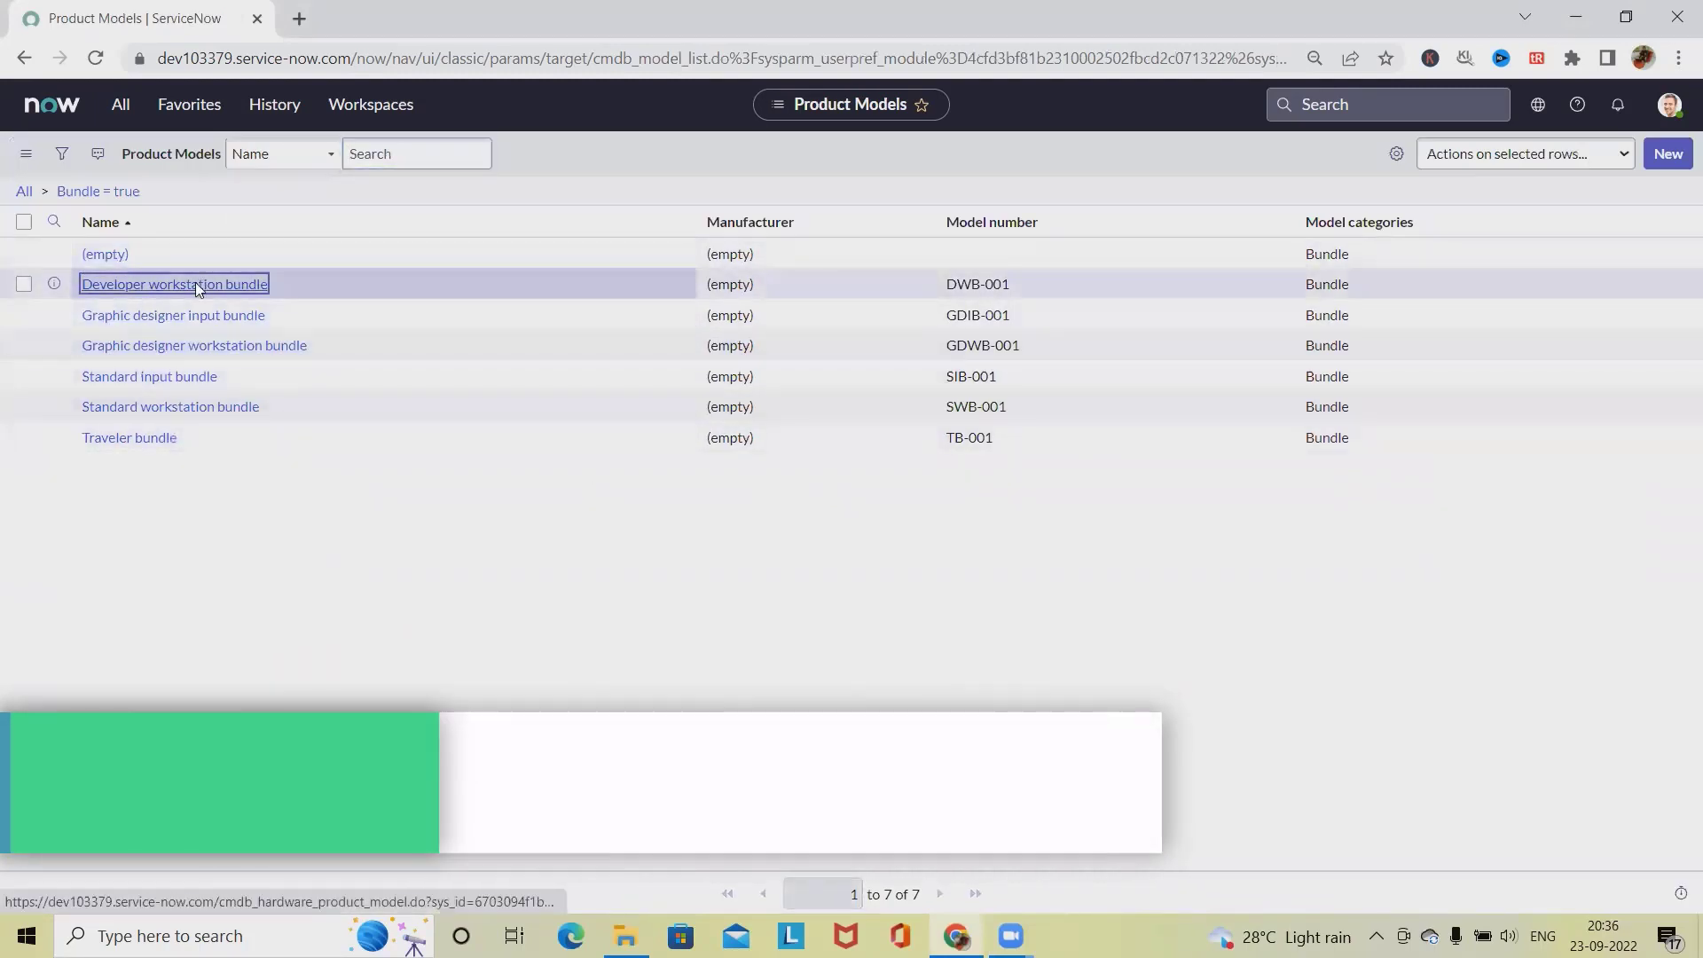
pyautogui.click(199, 284)
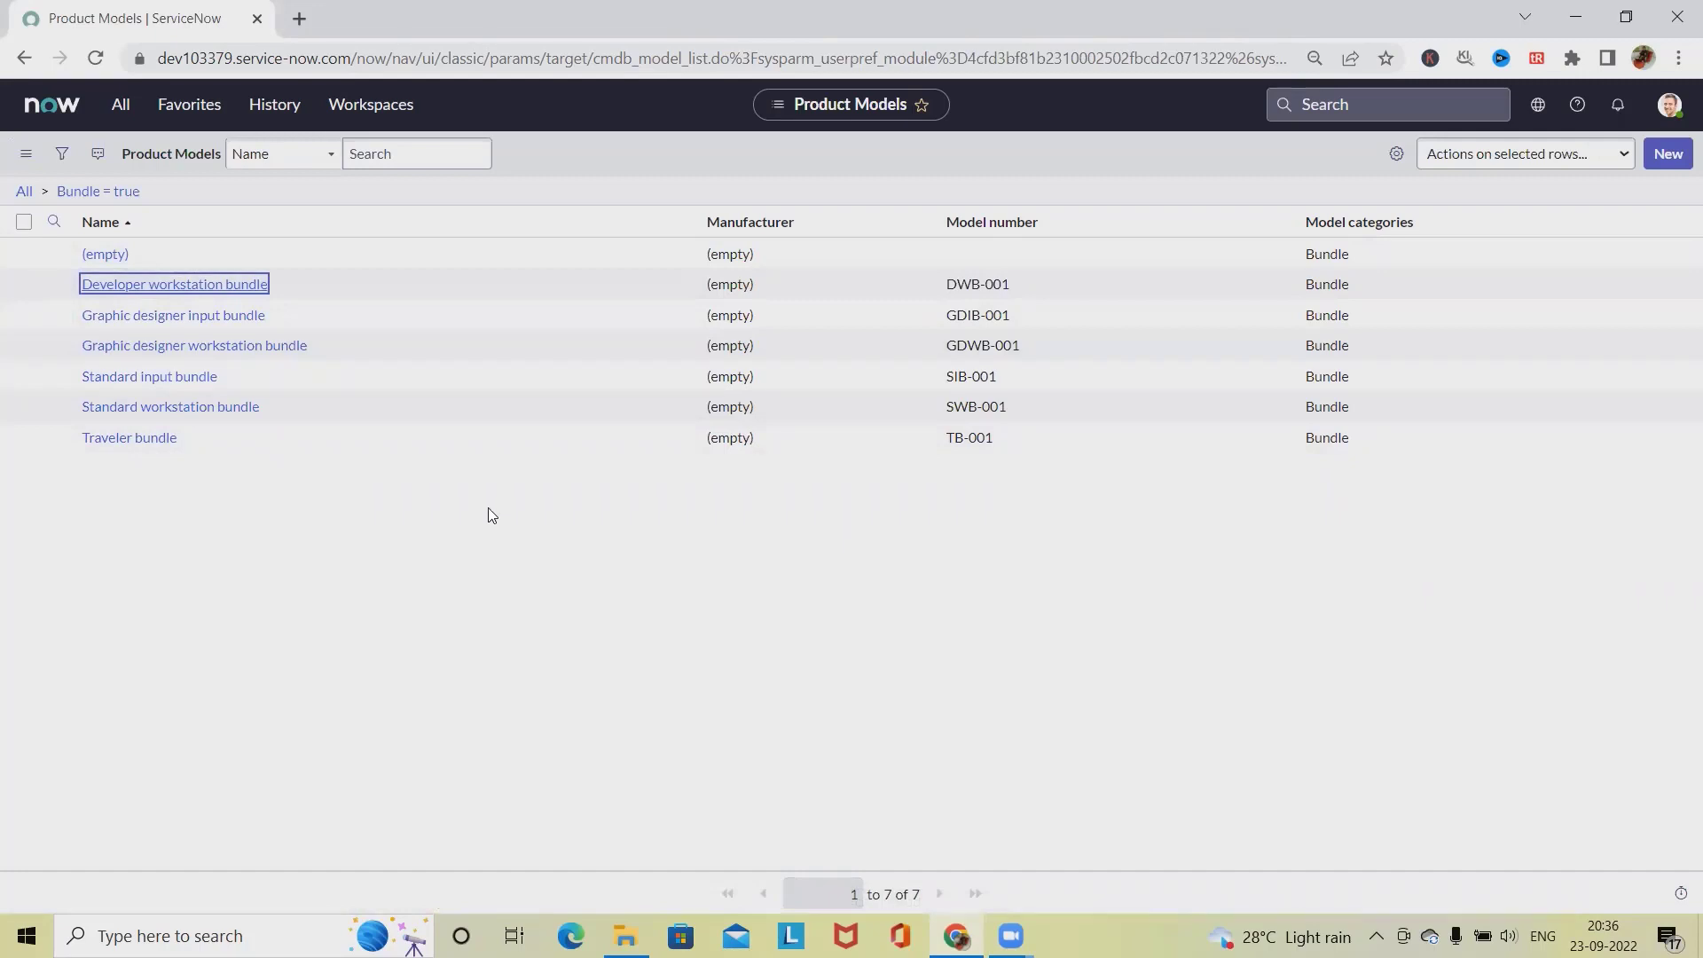
pyautogui.click(200, 283)
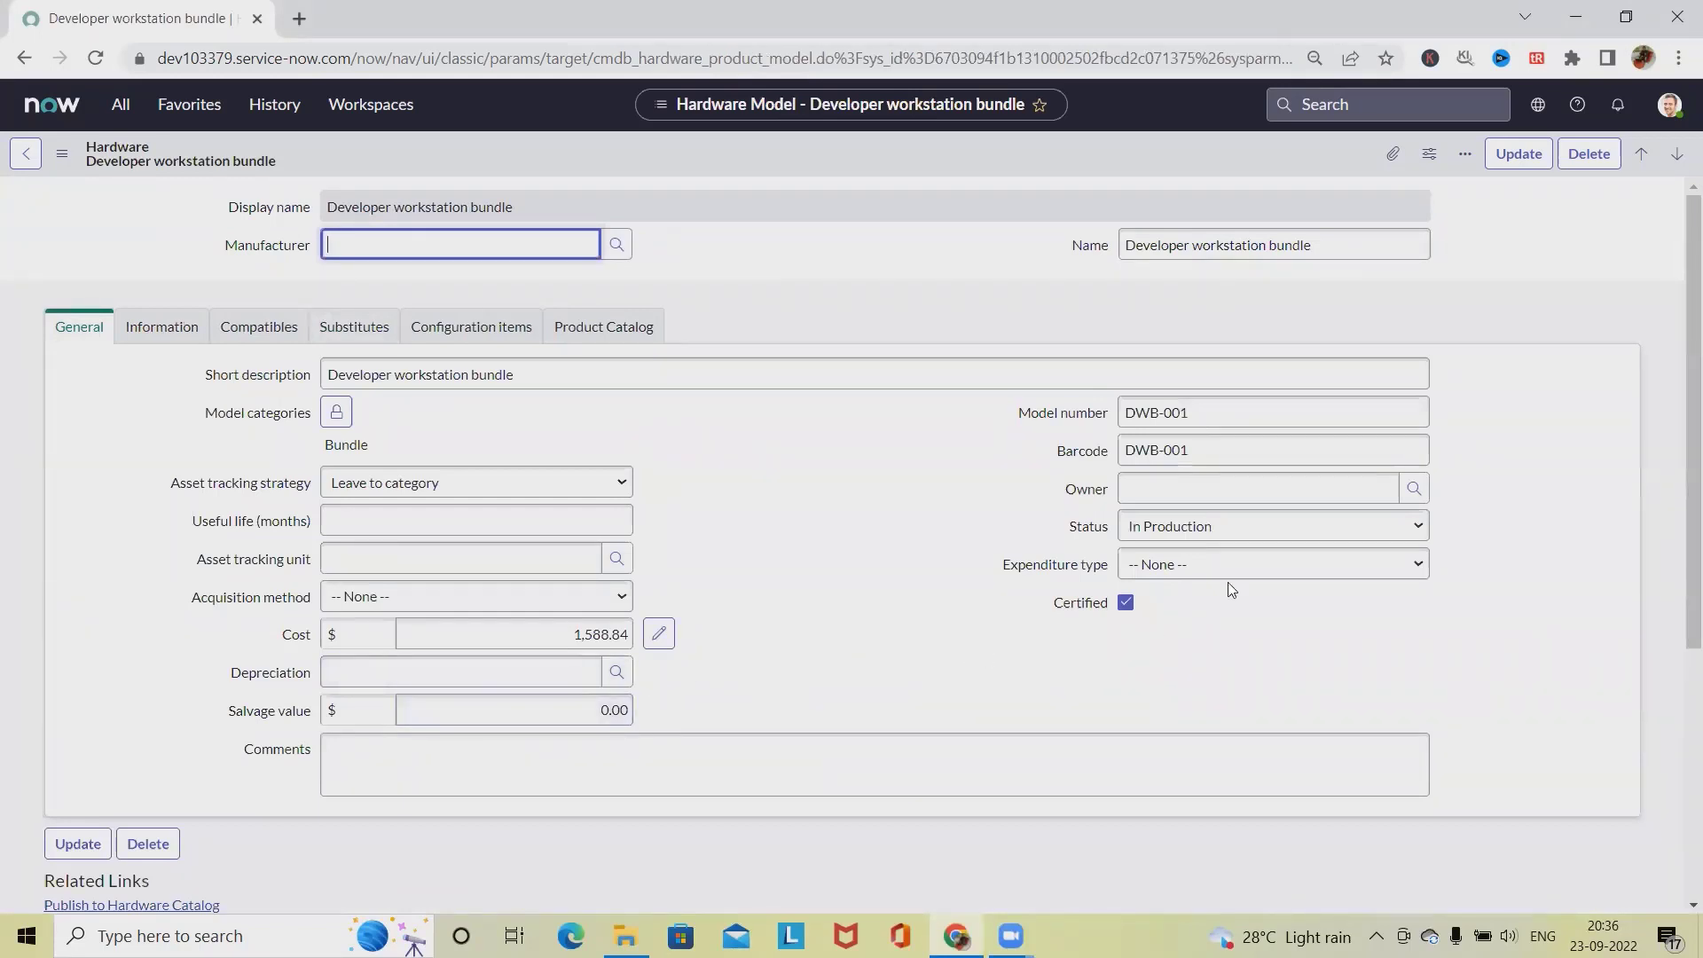
# Change the Developer workstation bundle's status to Build, review its Model Components, and reopen the product navigator.
pyautogui.click(1405, 529)
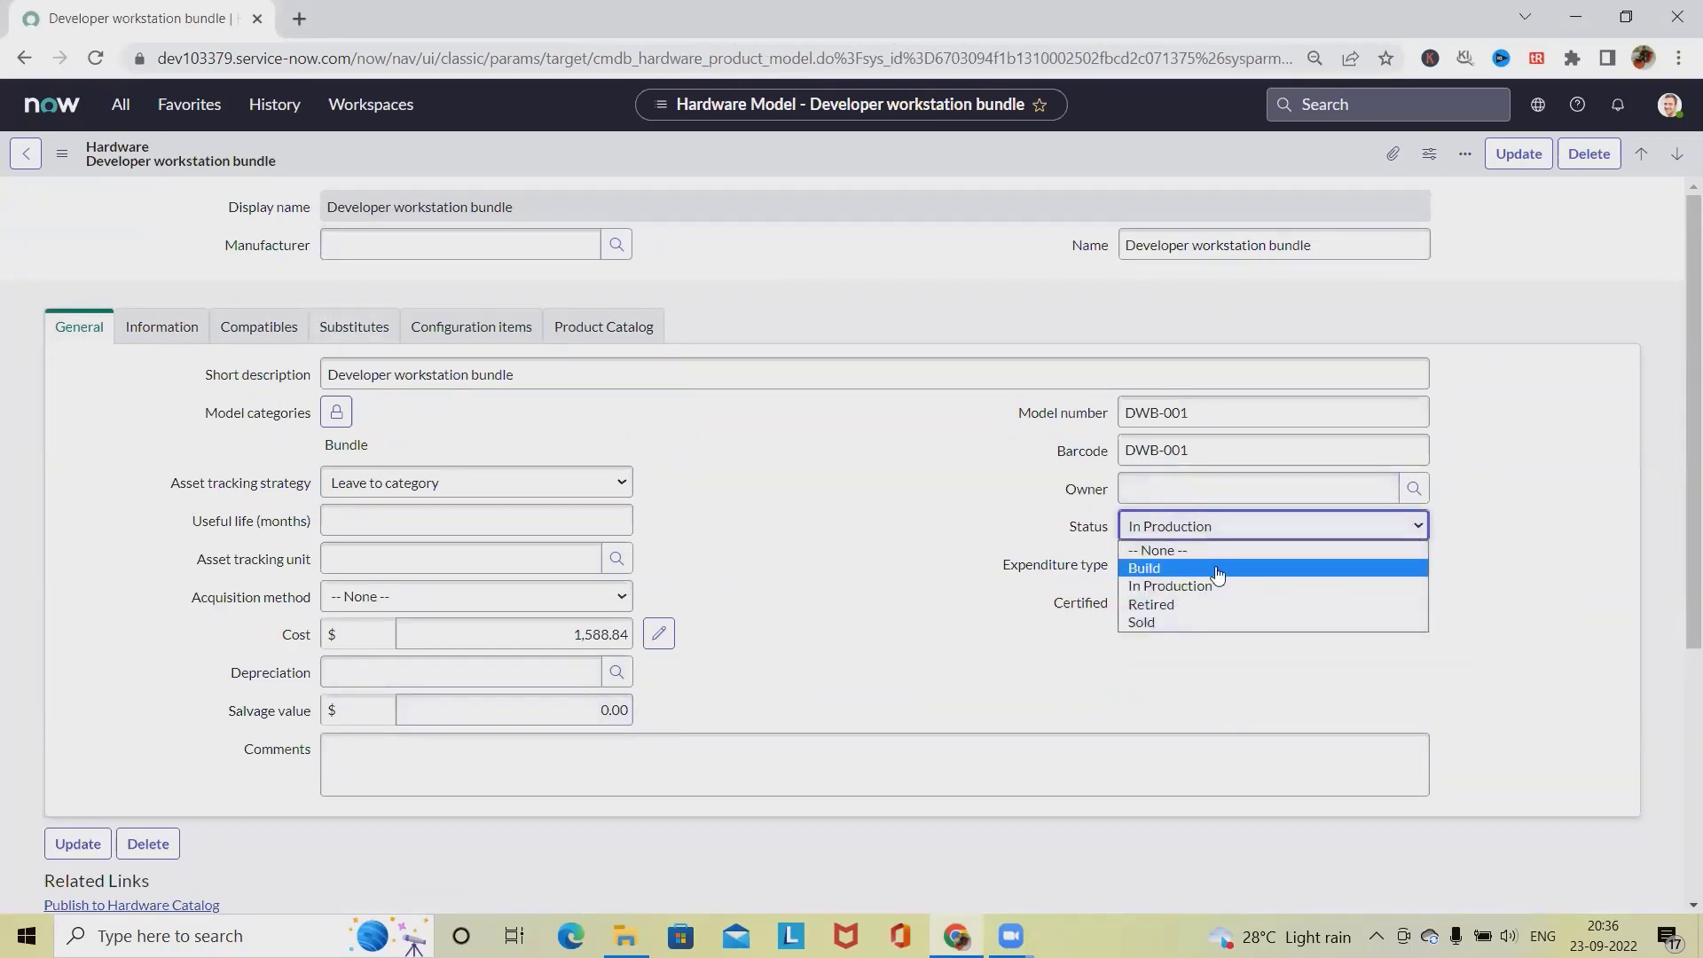
pyautogui.click(1218, 568)
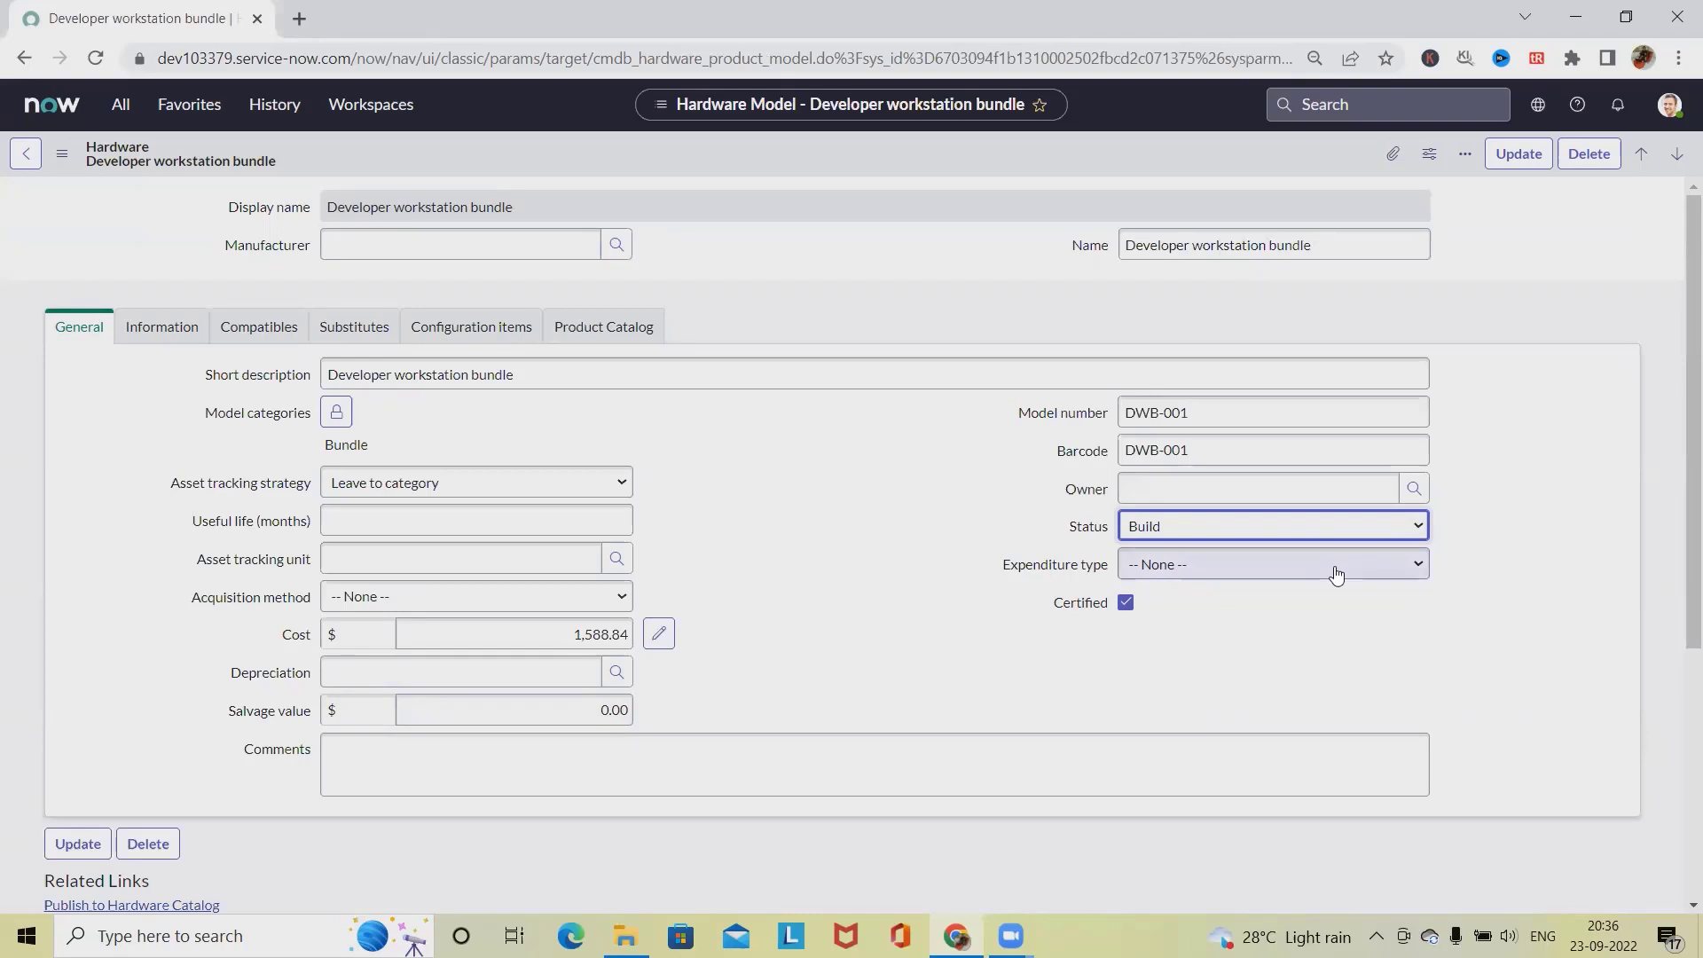
pyautogui.scroll(-2, 490, 759)
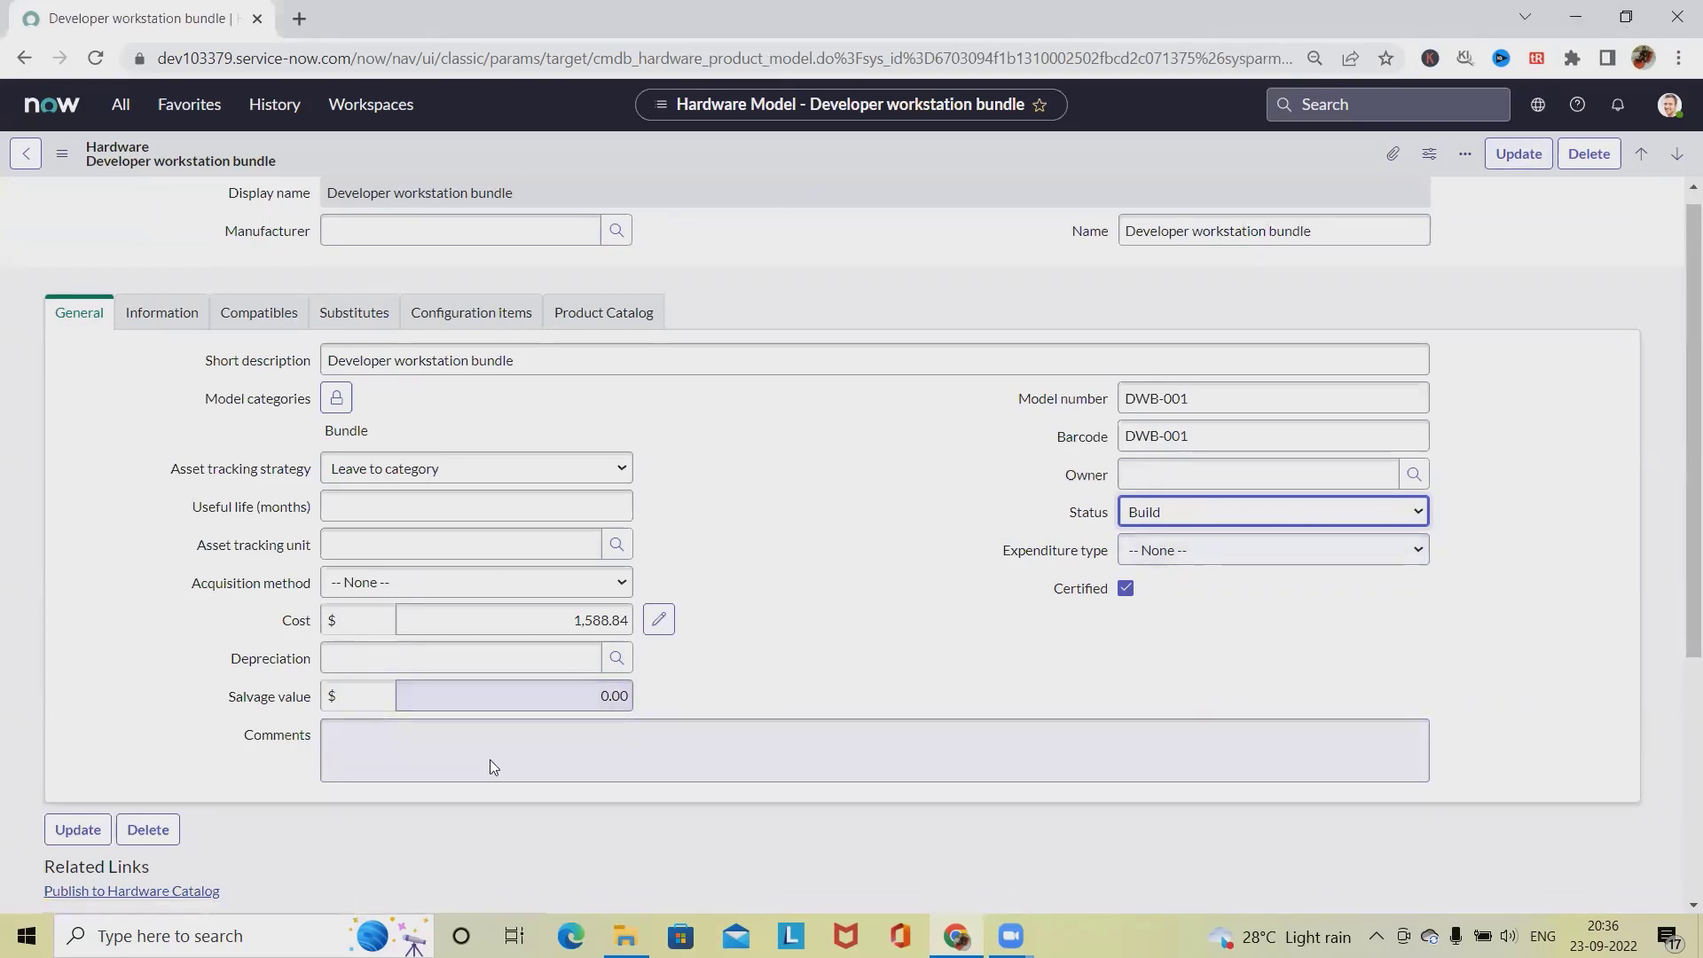
pyautogui.scroll(1, 435, 691)
pyautogui.scroll(-3, 470, 749)
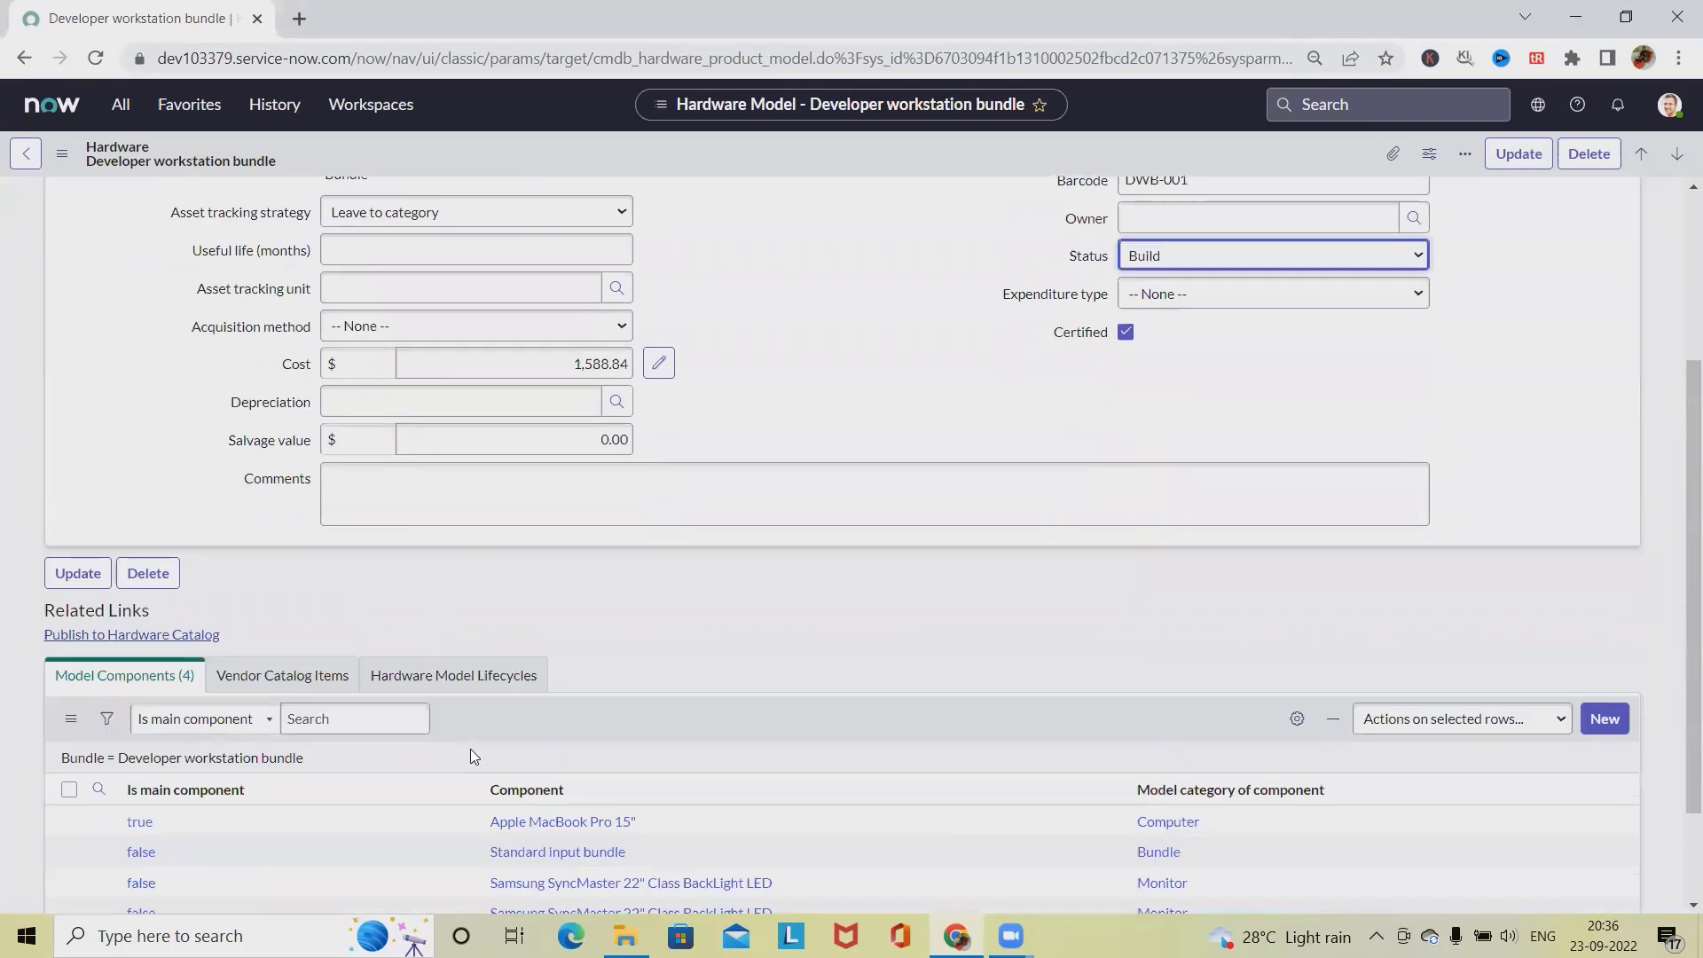
pyautogui.scroll(5, 470, 749)
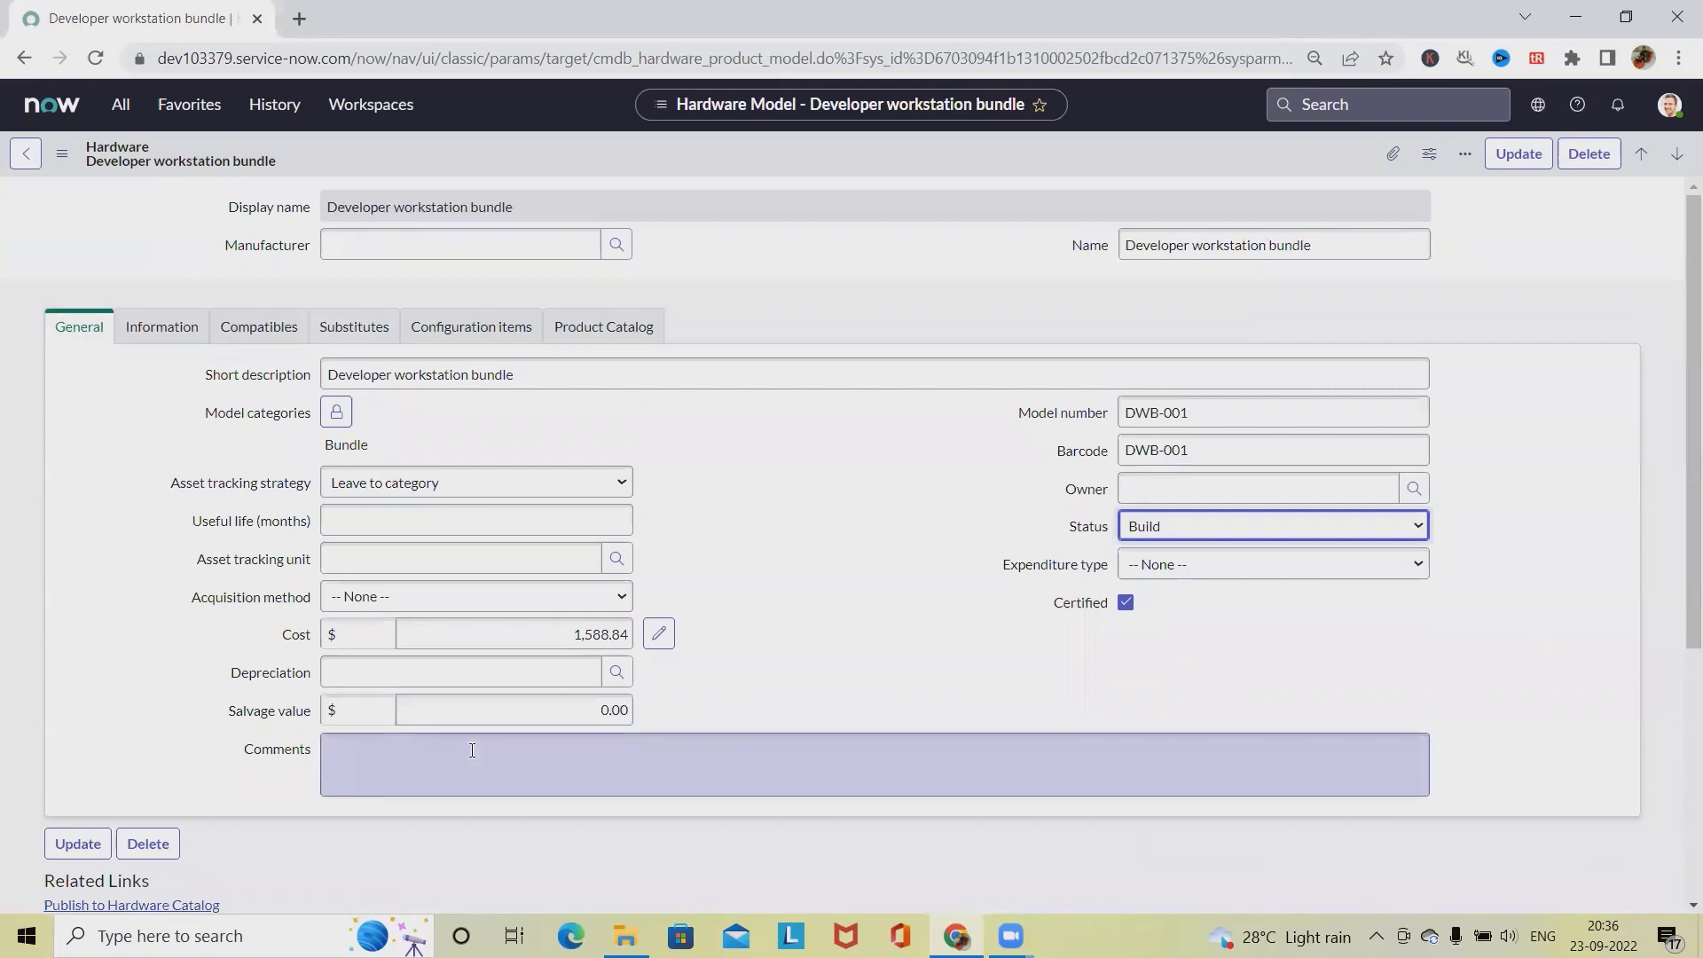
pyautogui.click(123, 108)
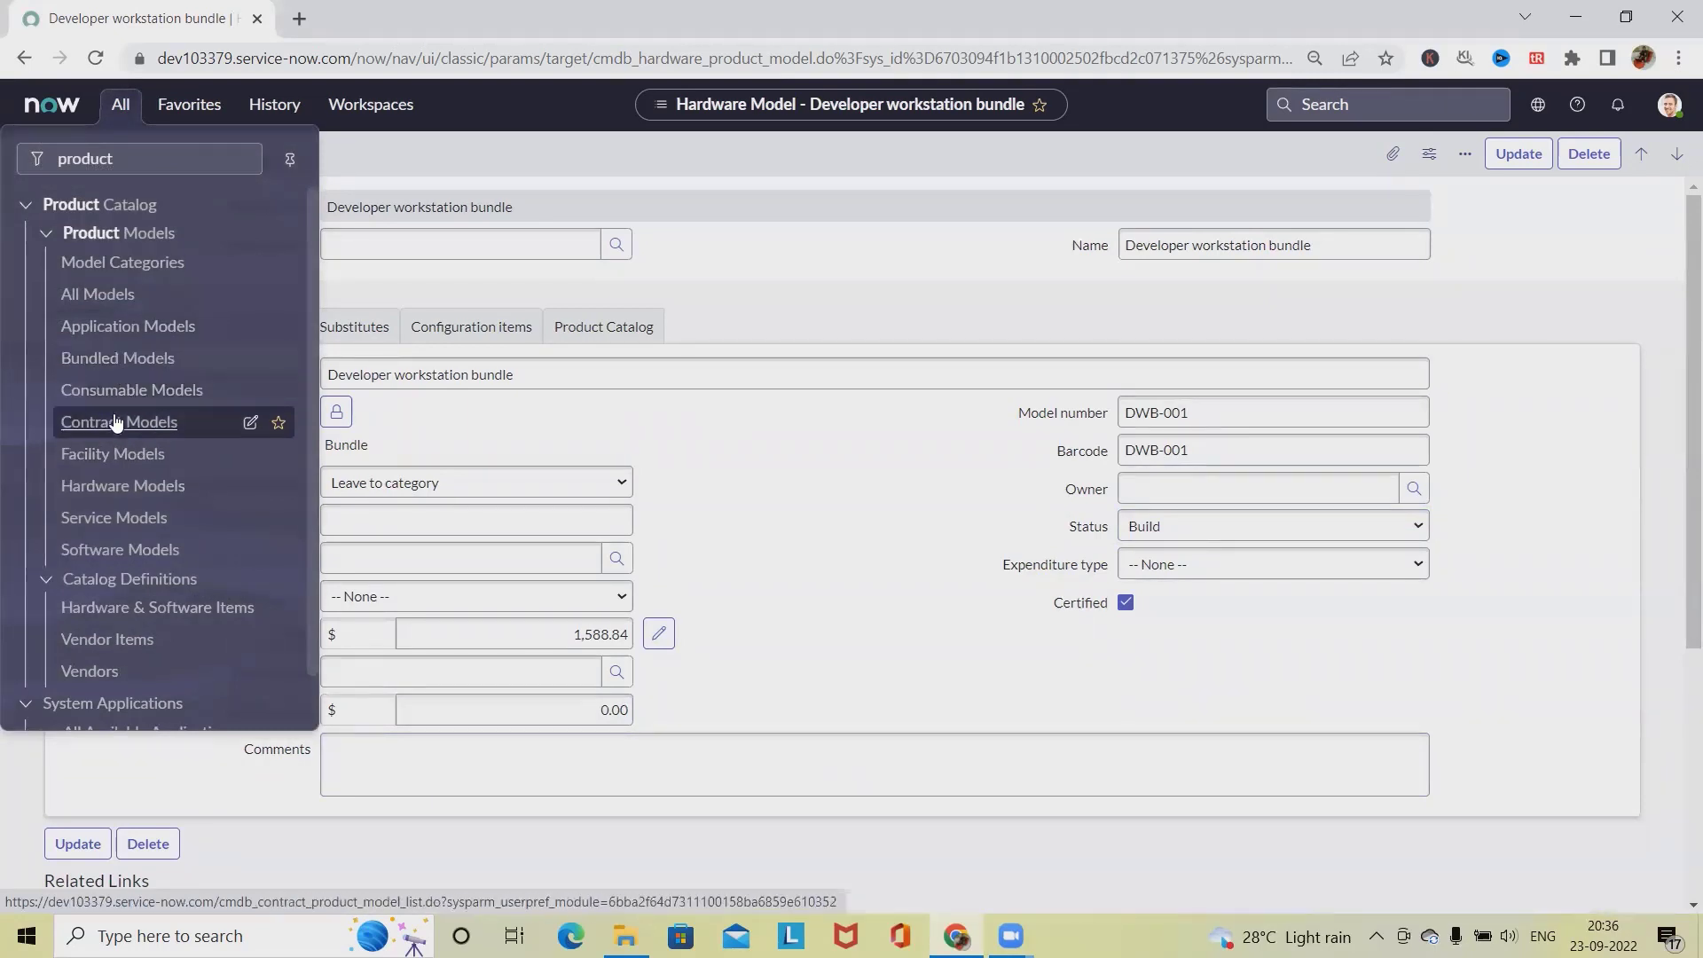
# Start a new product model from Bundled Models and set its status to Build.
pyautogui.click(103, 359)
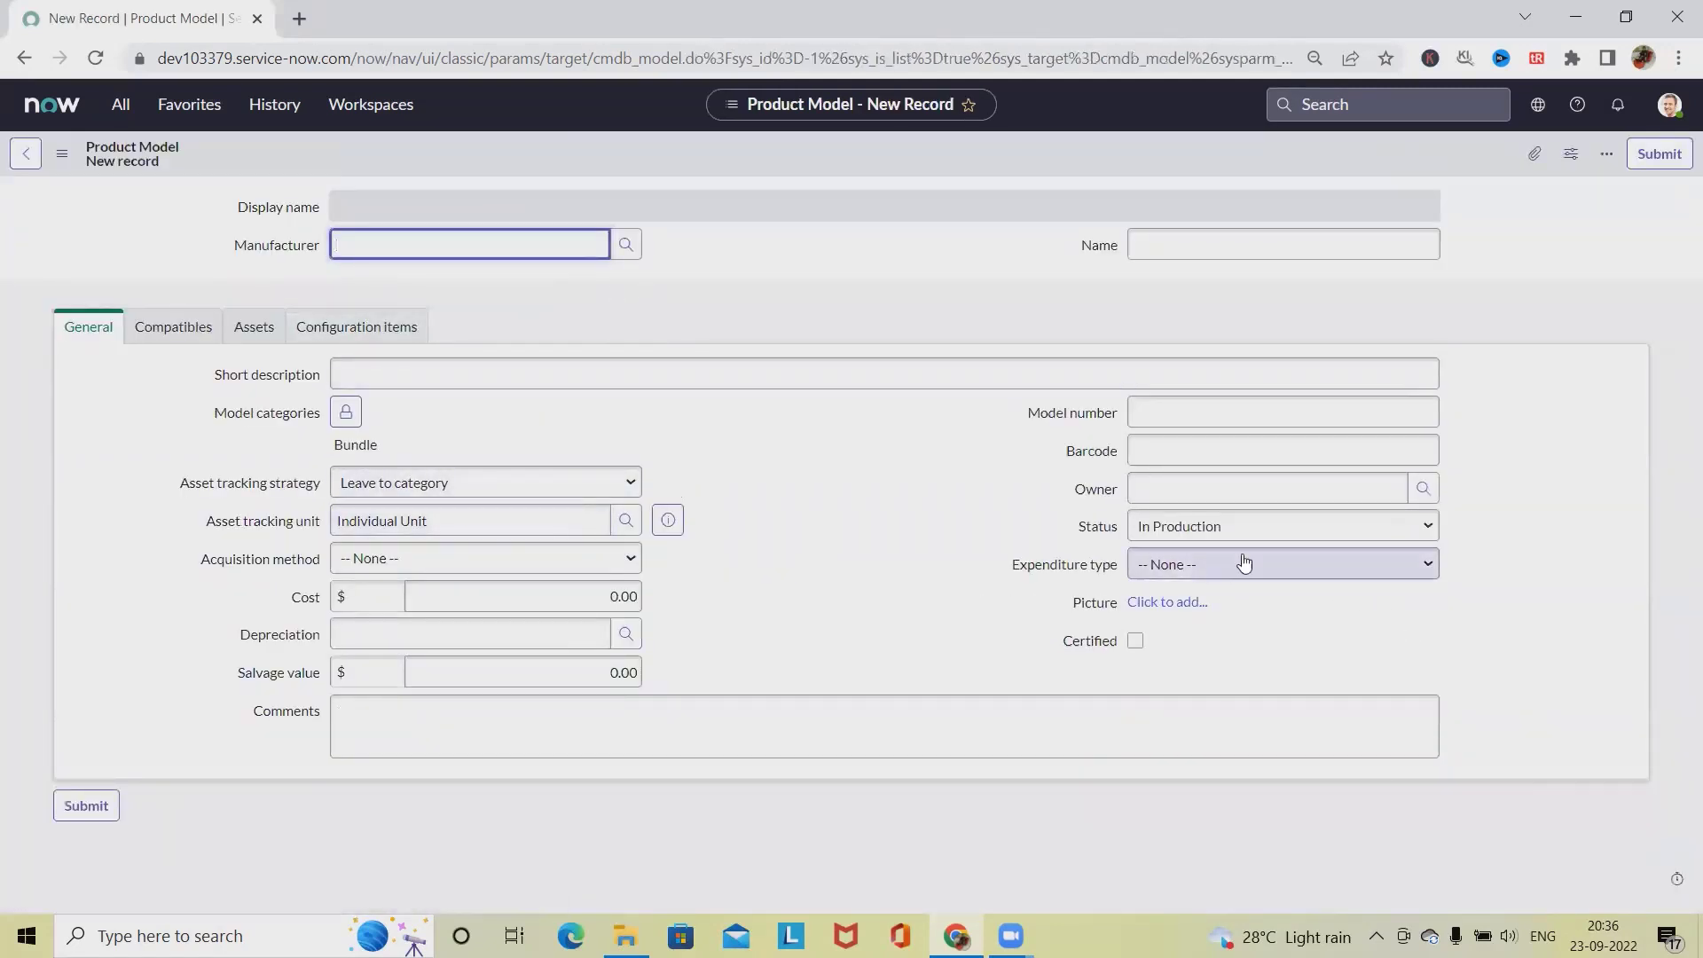
pyautogui.click(1432, 529)
pyautogui.click(1174, 565)
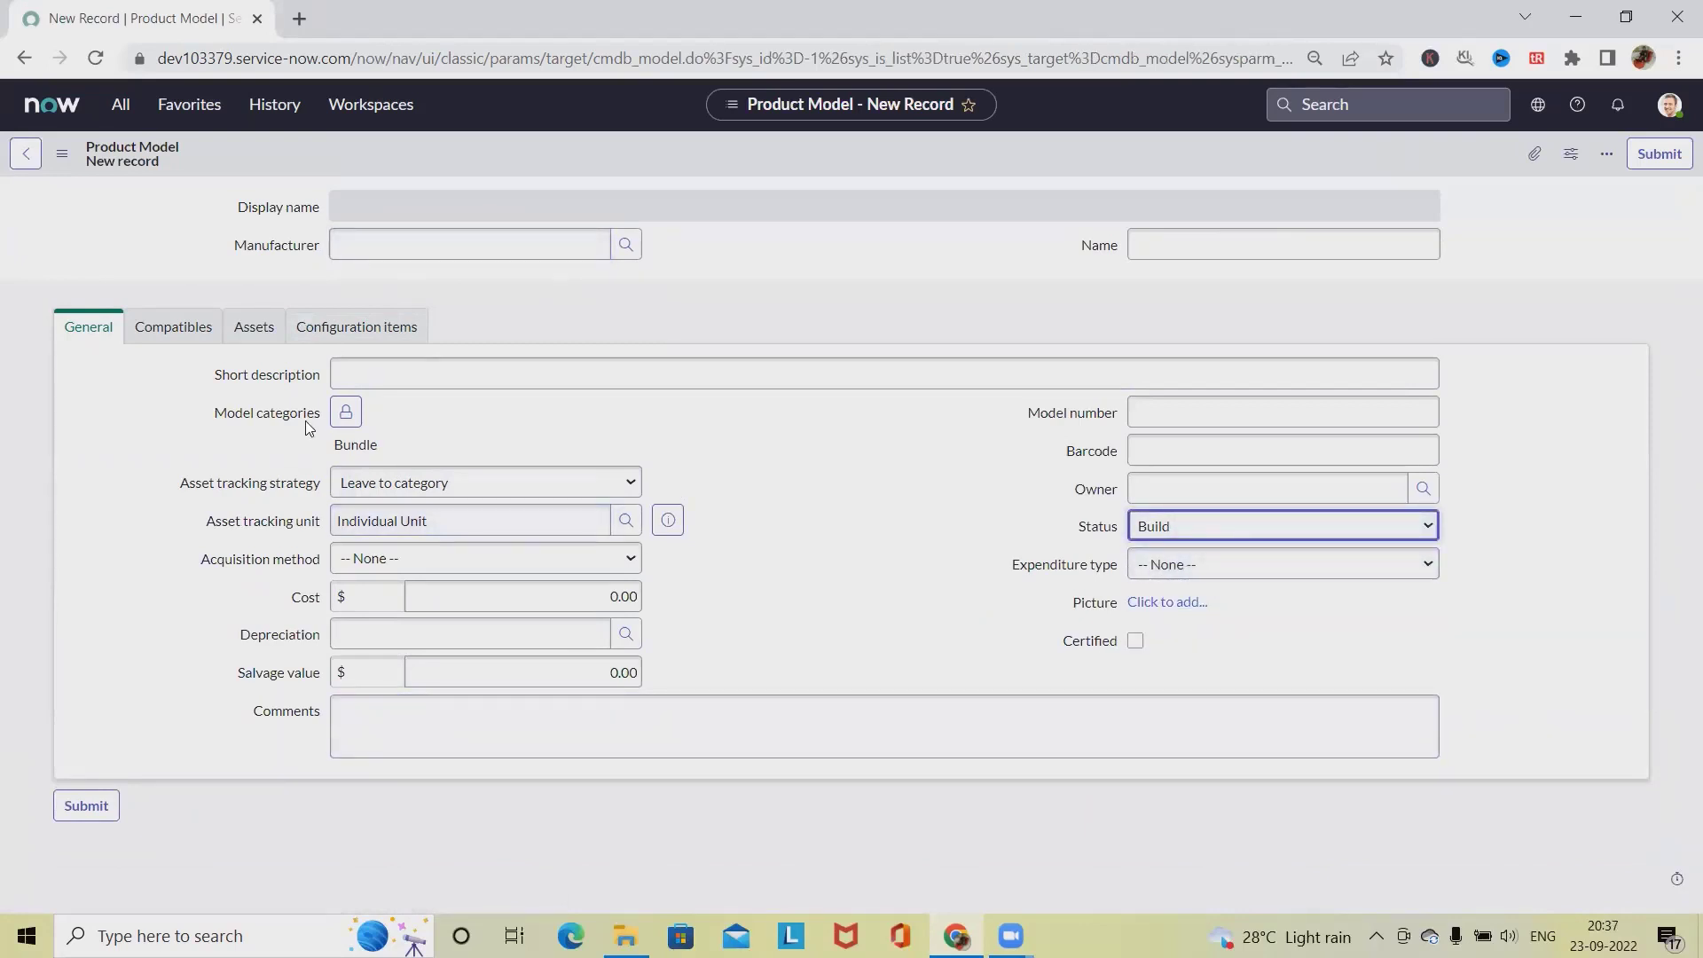
# Replace the Bundle model category with Computer as the only category and submit the model.
pyautogui.click(345, 417)
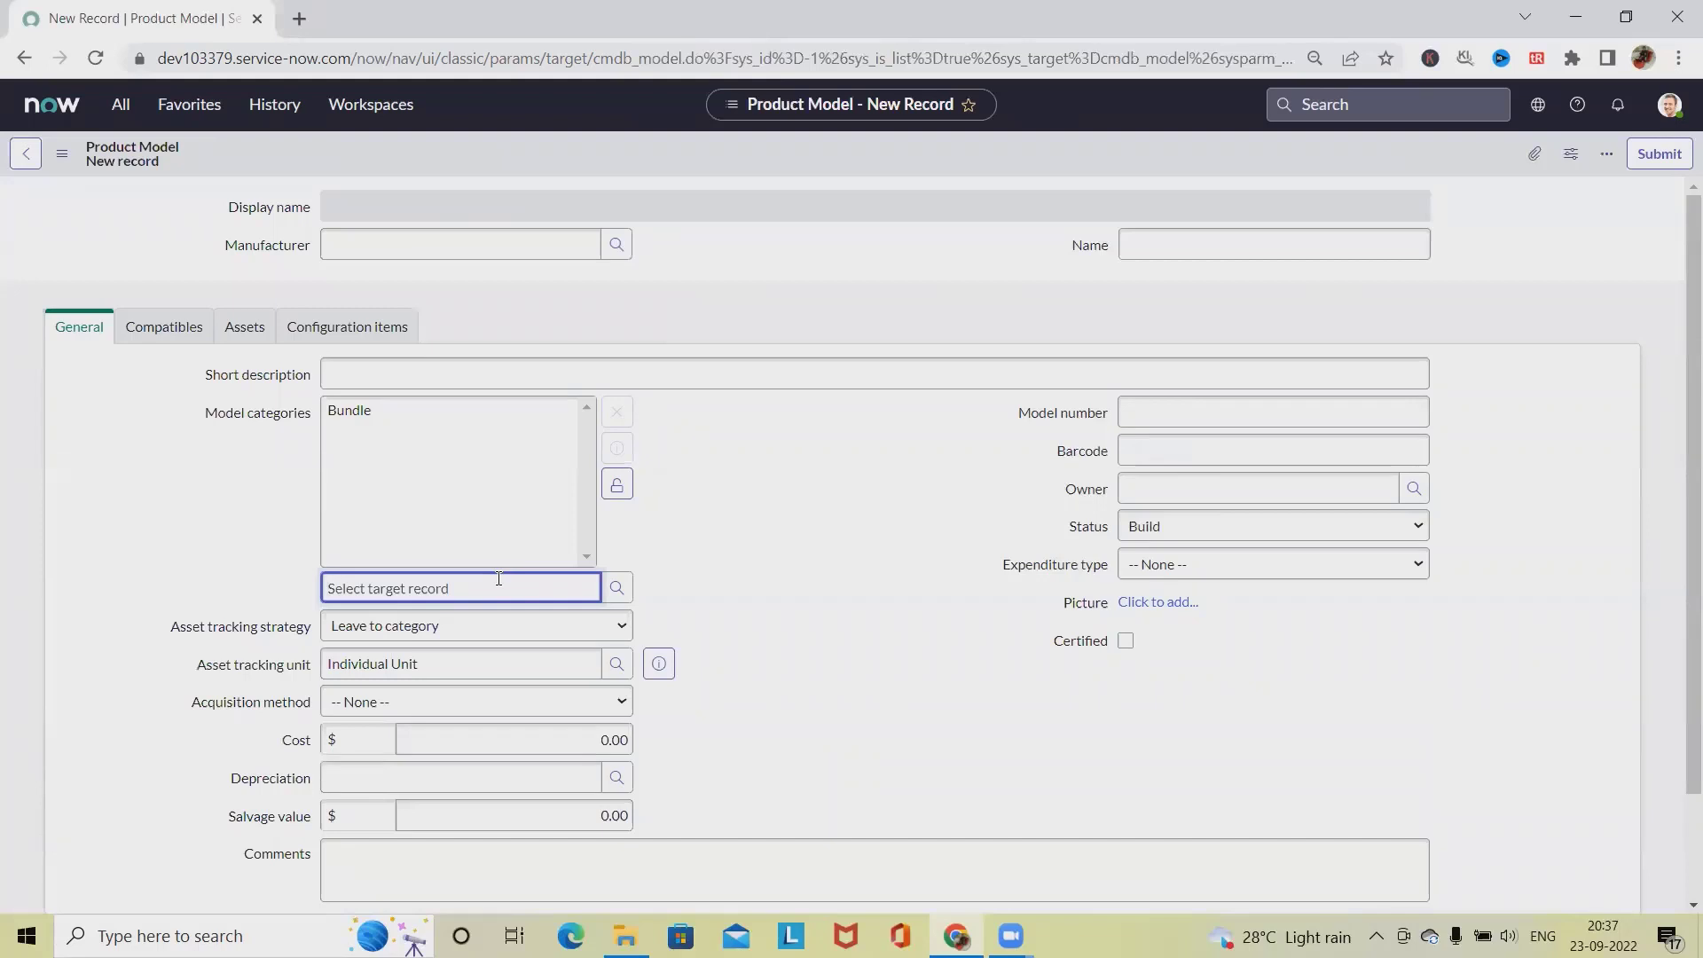
pyautogui.write('com')
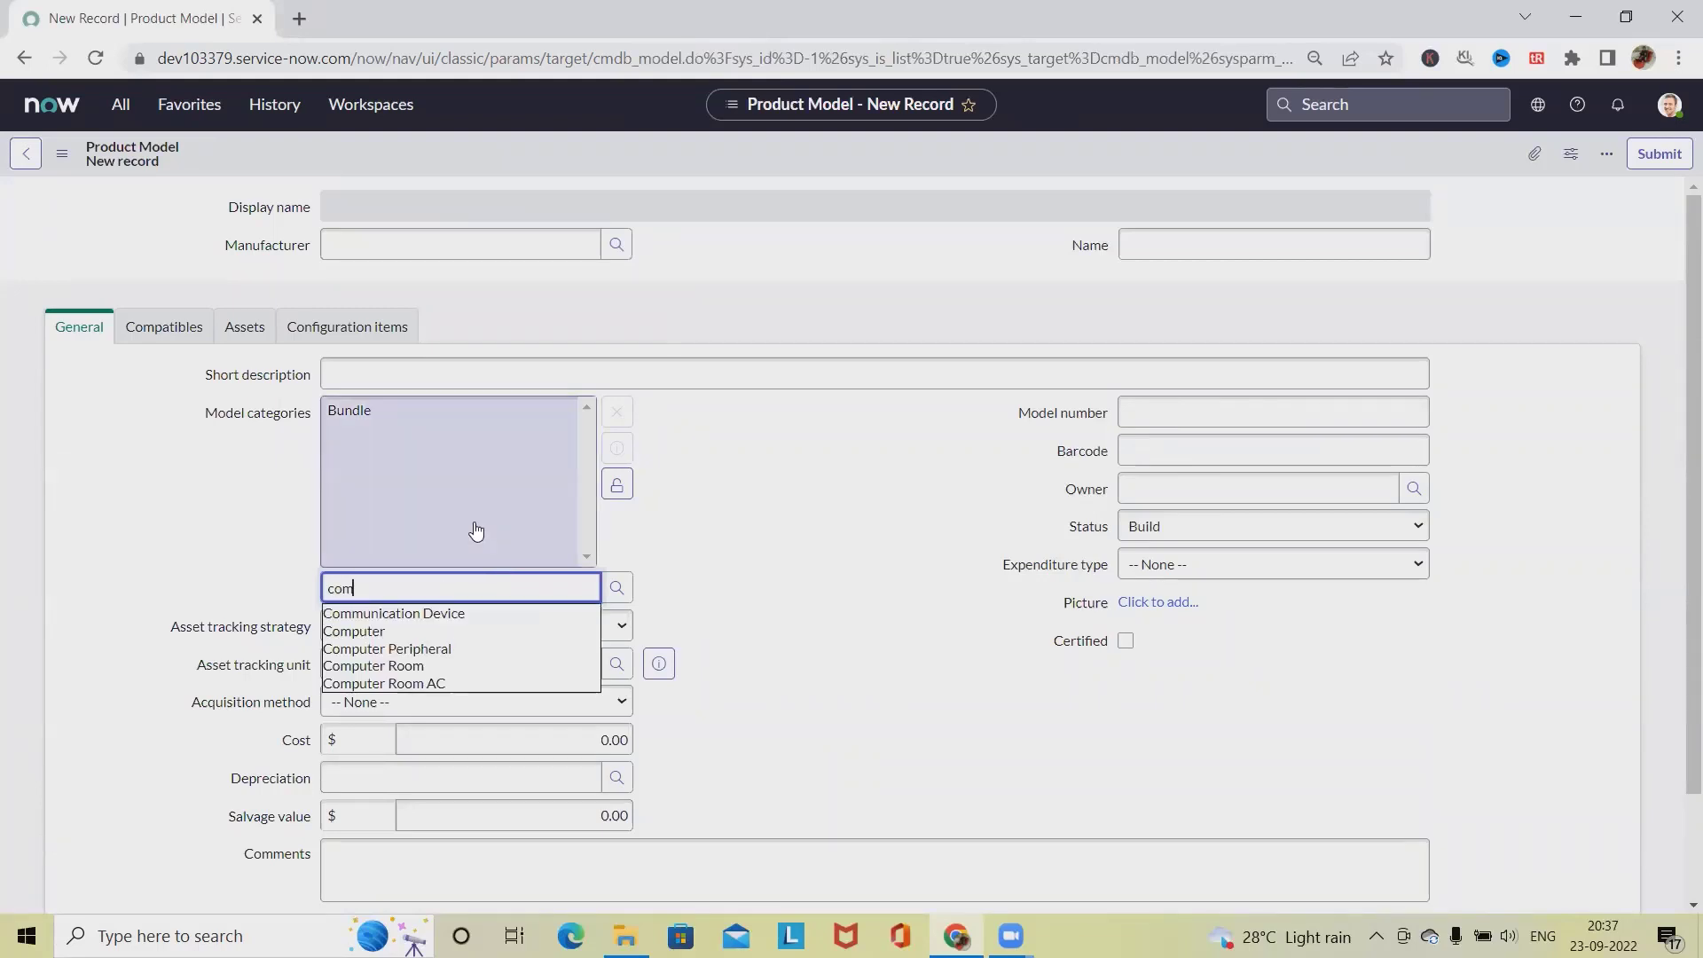
pyautogui.click(435, 627)
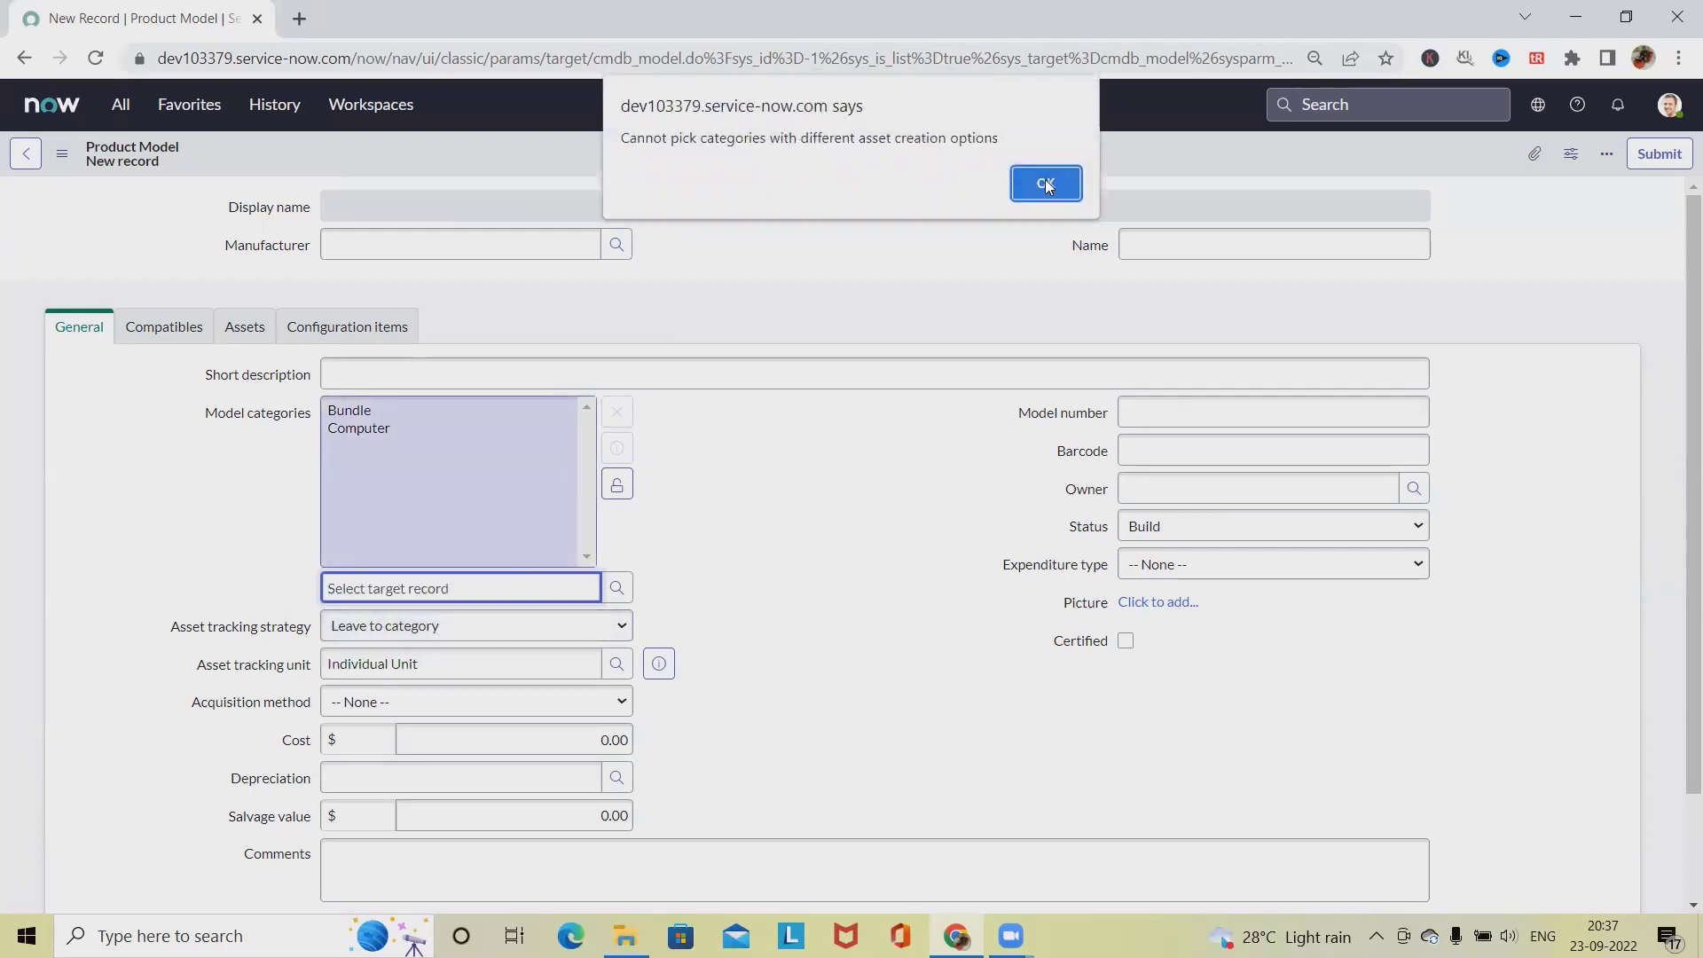
pyautogui.click(1045, 182)
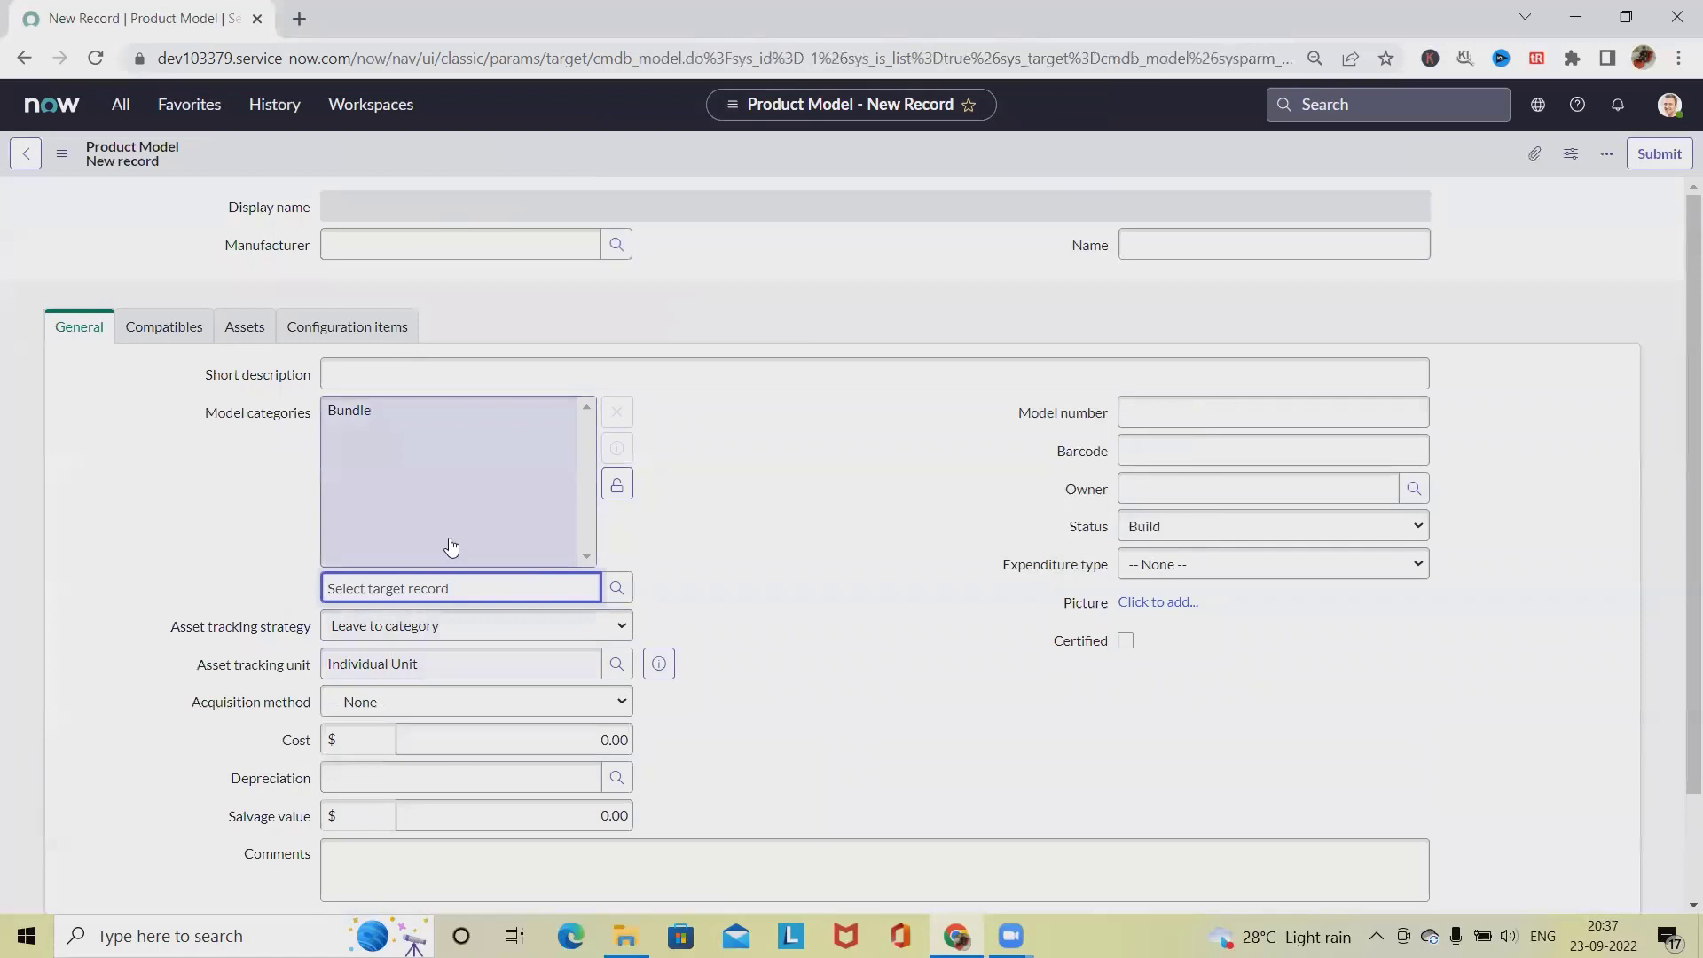
pyautogui.click(231, 445)
pyautogui.click(618, 486)
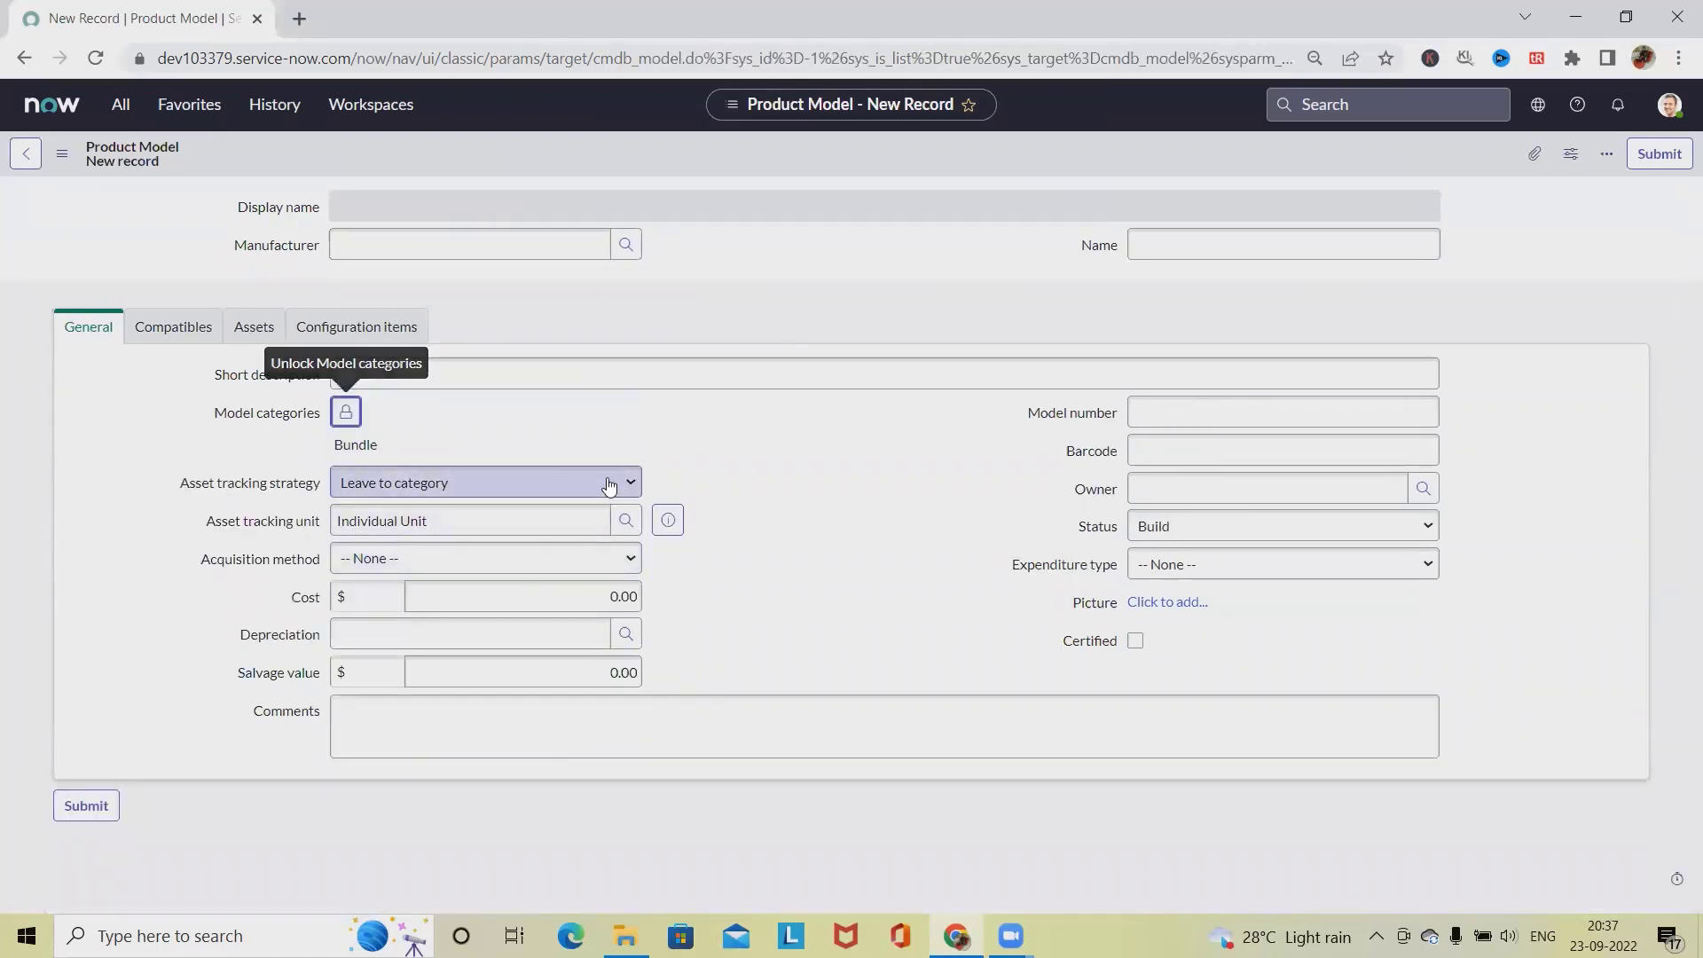
pyautogui.press('Return')
pyautogui.write('com')
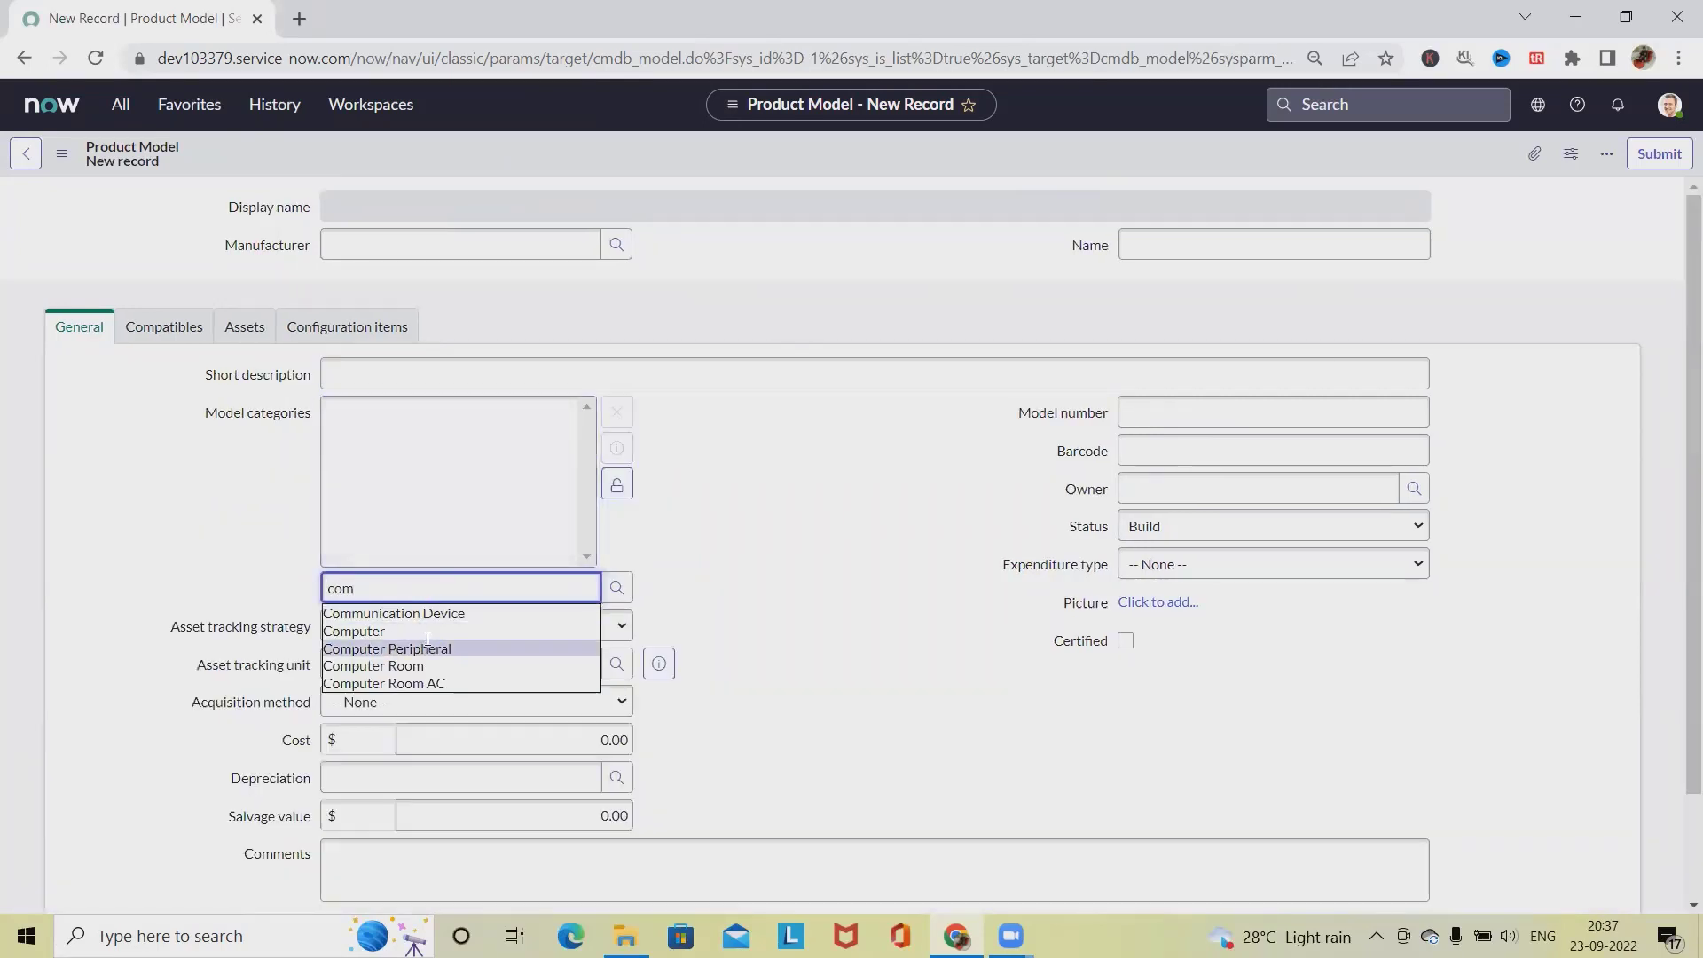
pyautogui.click(431, 629)
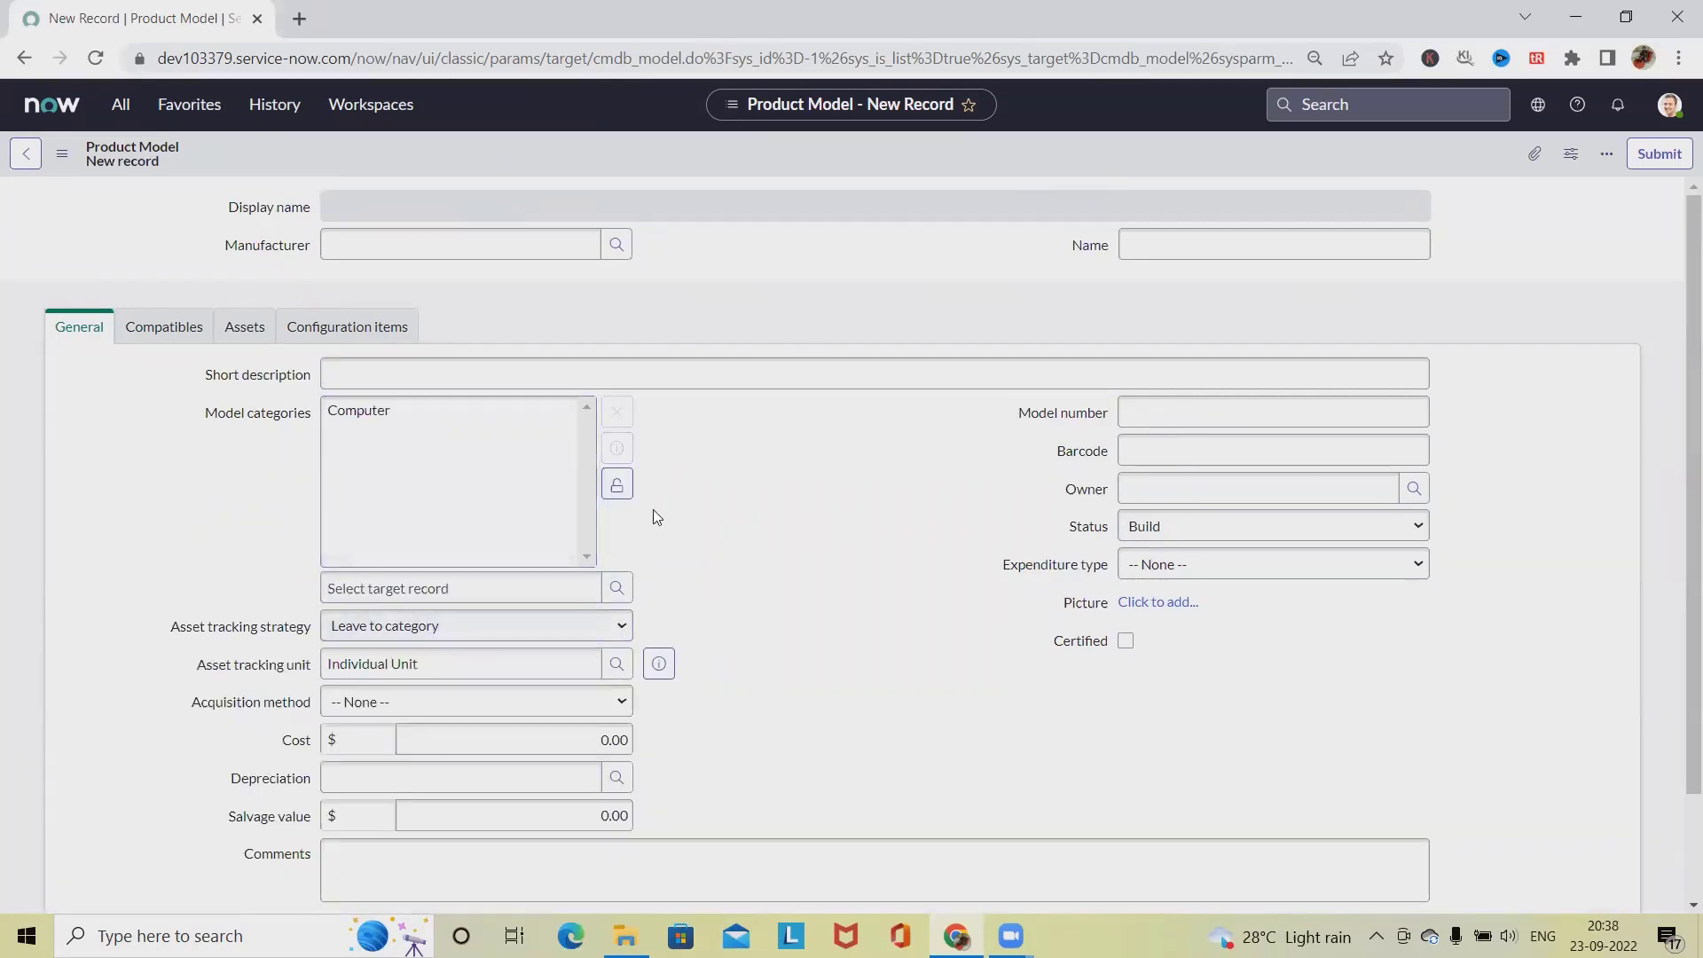
pyautogui.click(616, 484)
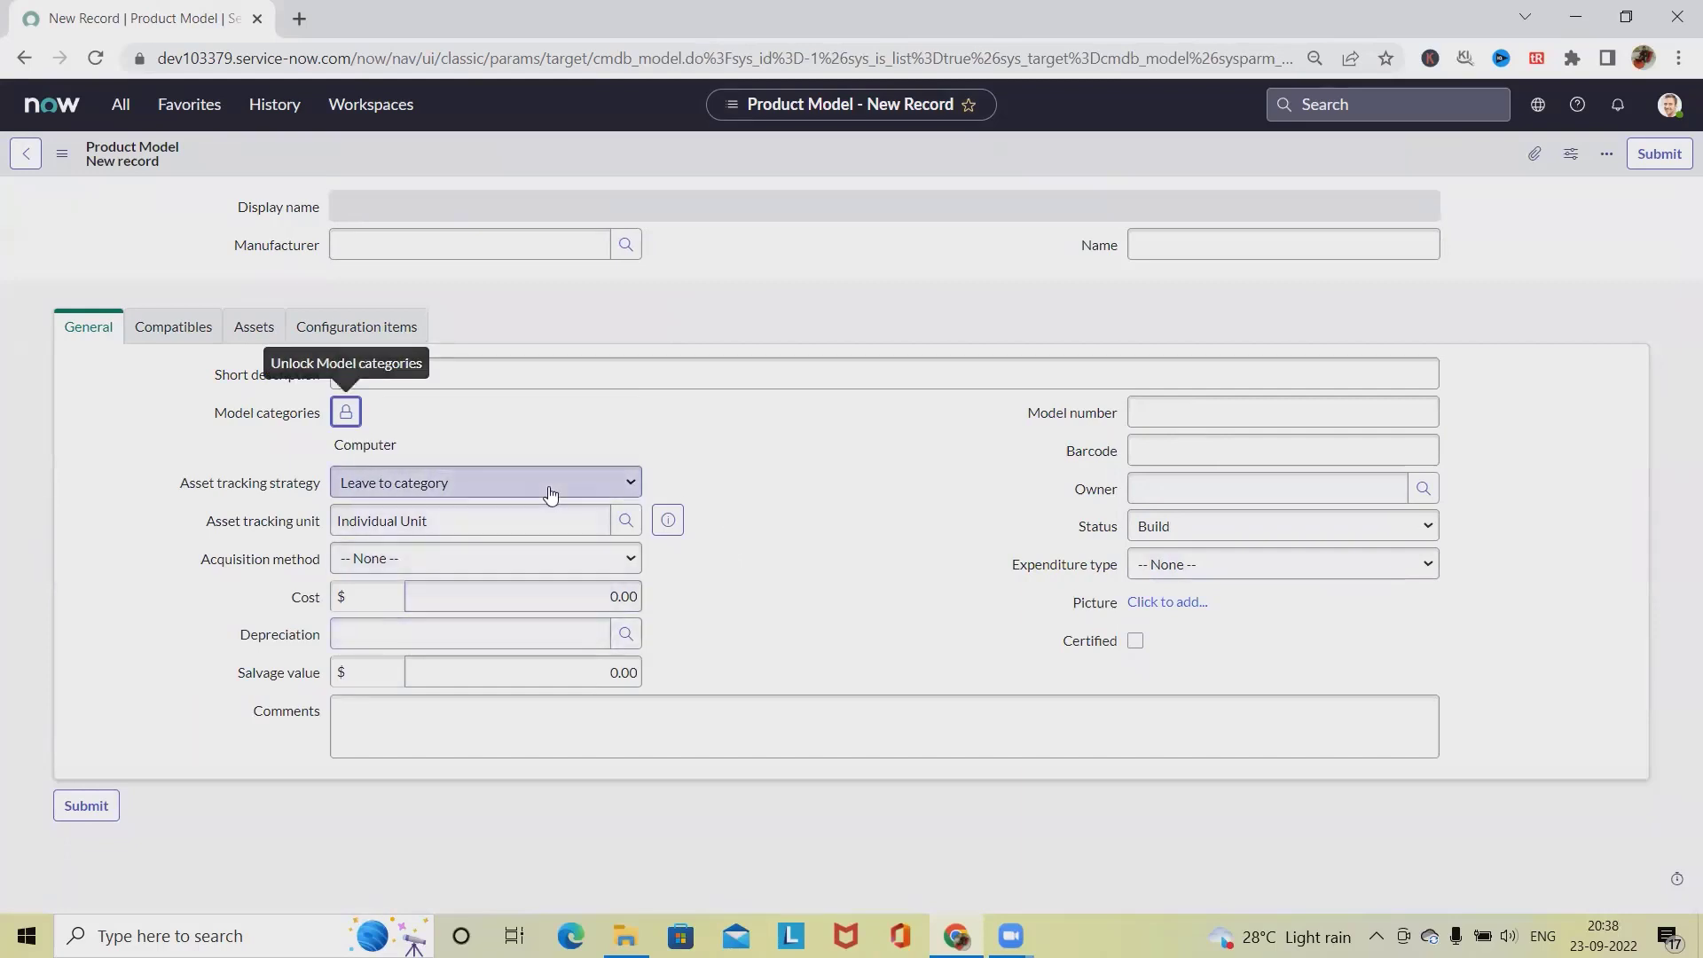
pyautogui.click(86, 805)
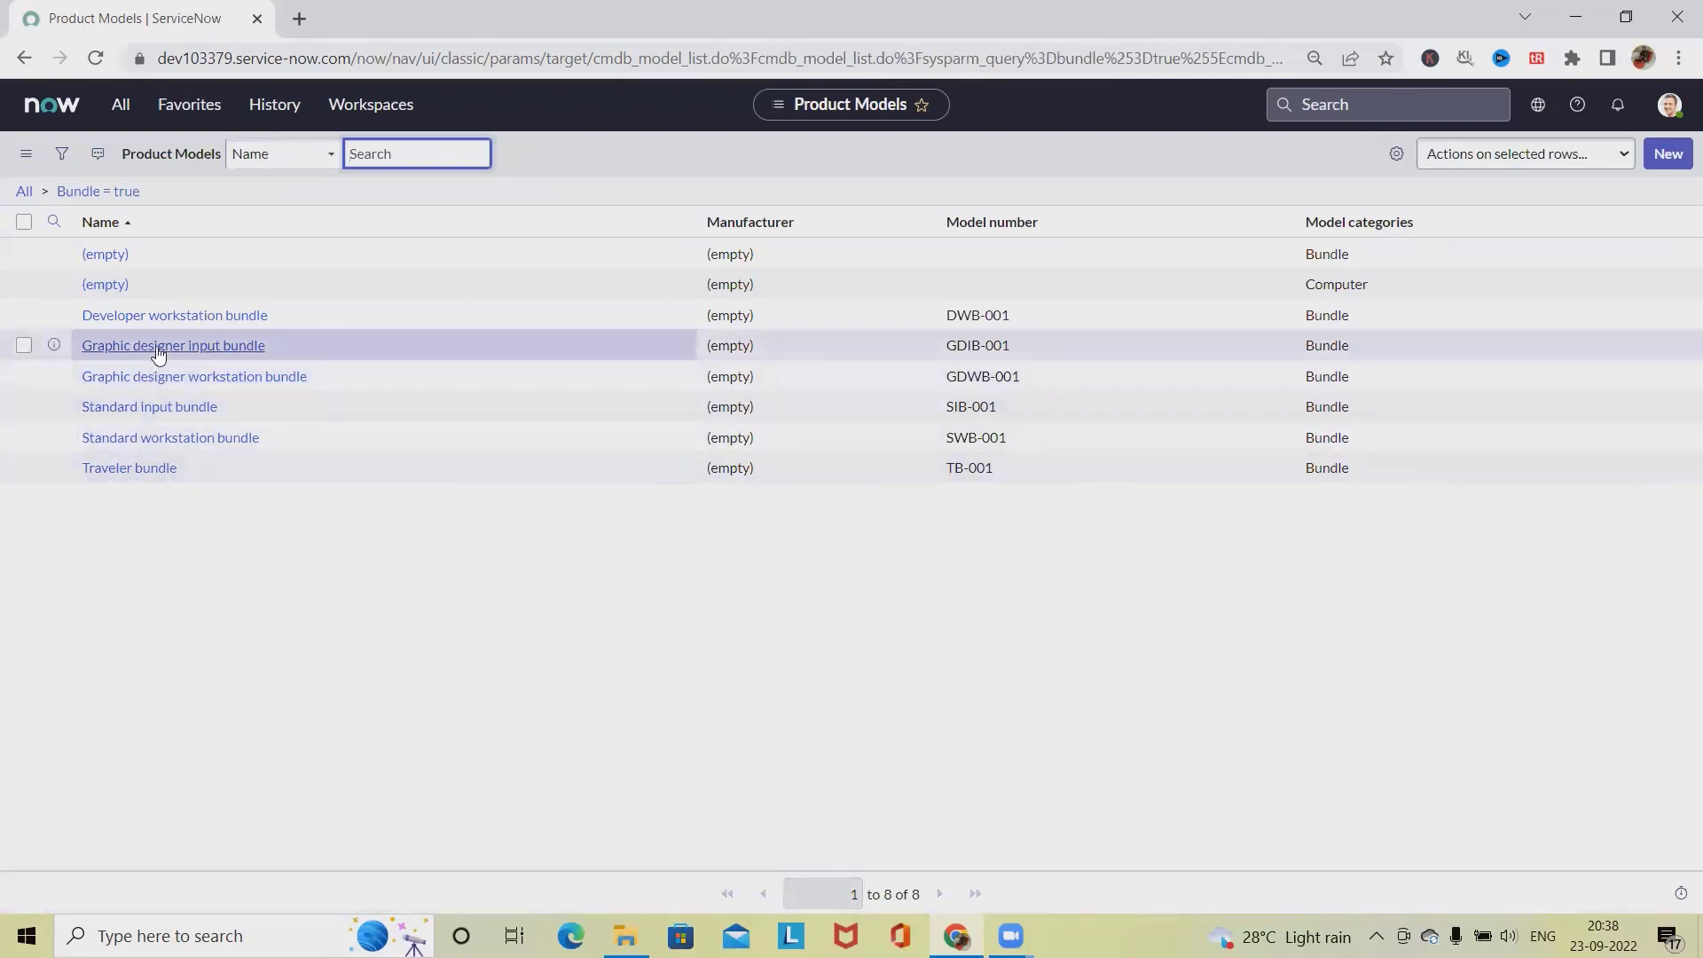
# Open the unnamed Computer product model and start a new model component.
pyautogui.click(120, 285)
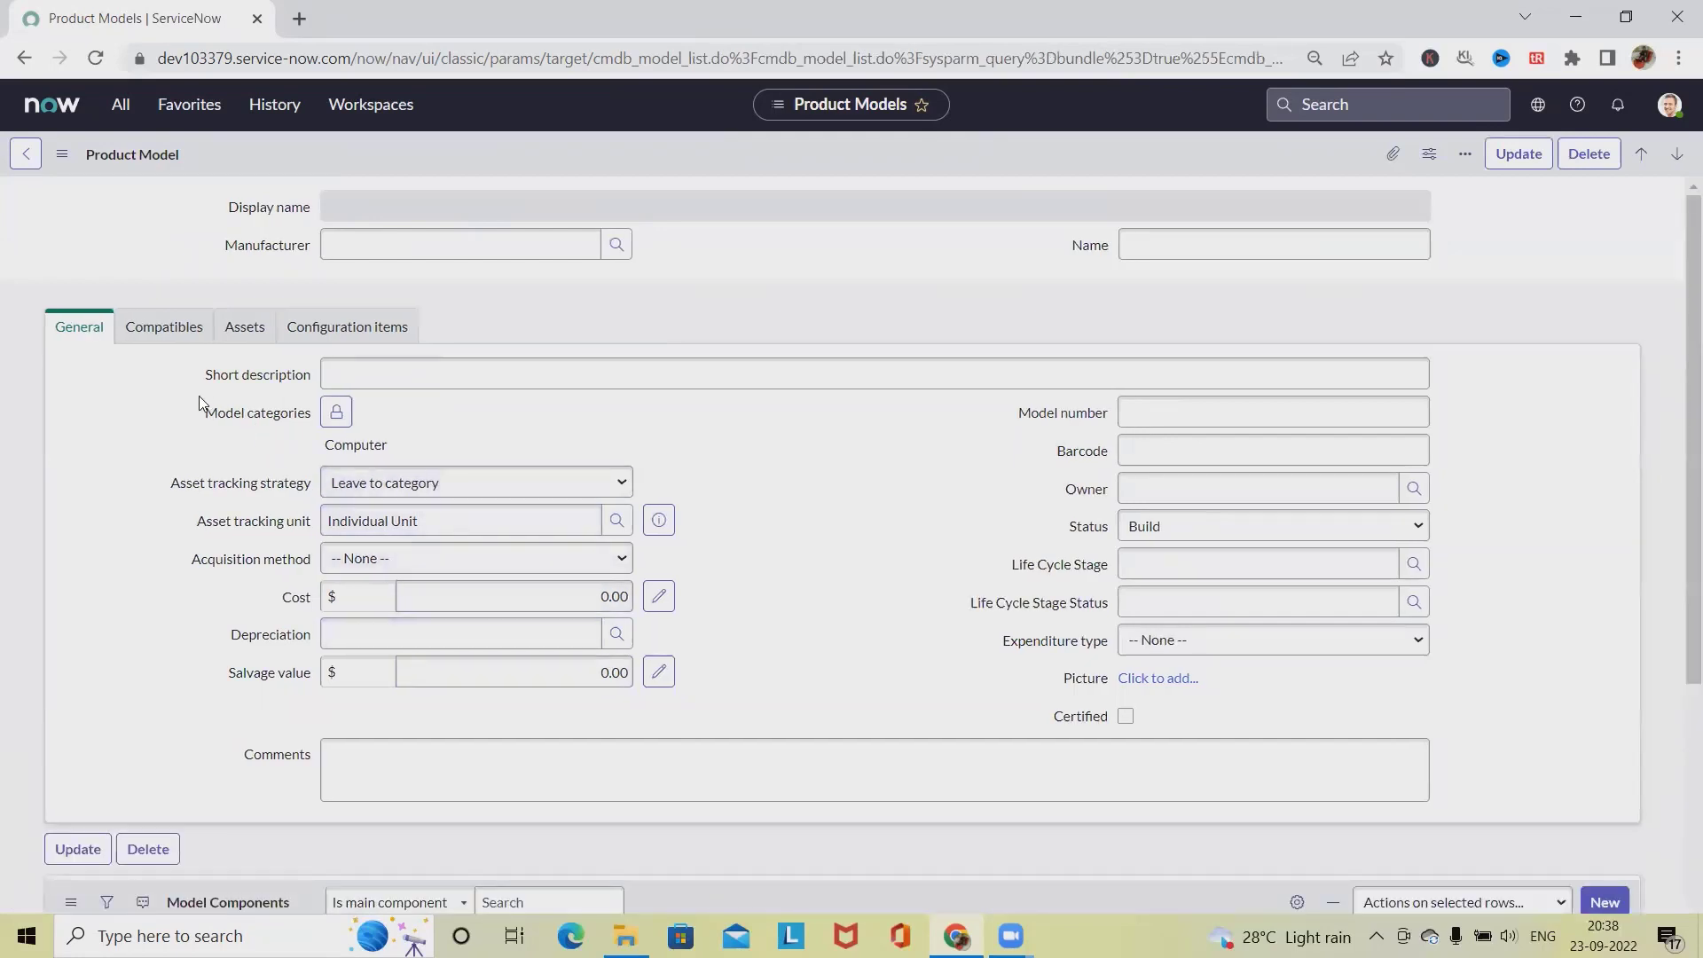
pyautogui.scroll(-3, 198, 395)
pyautogui.click(1604, 635)
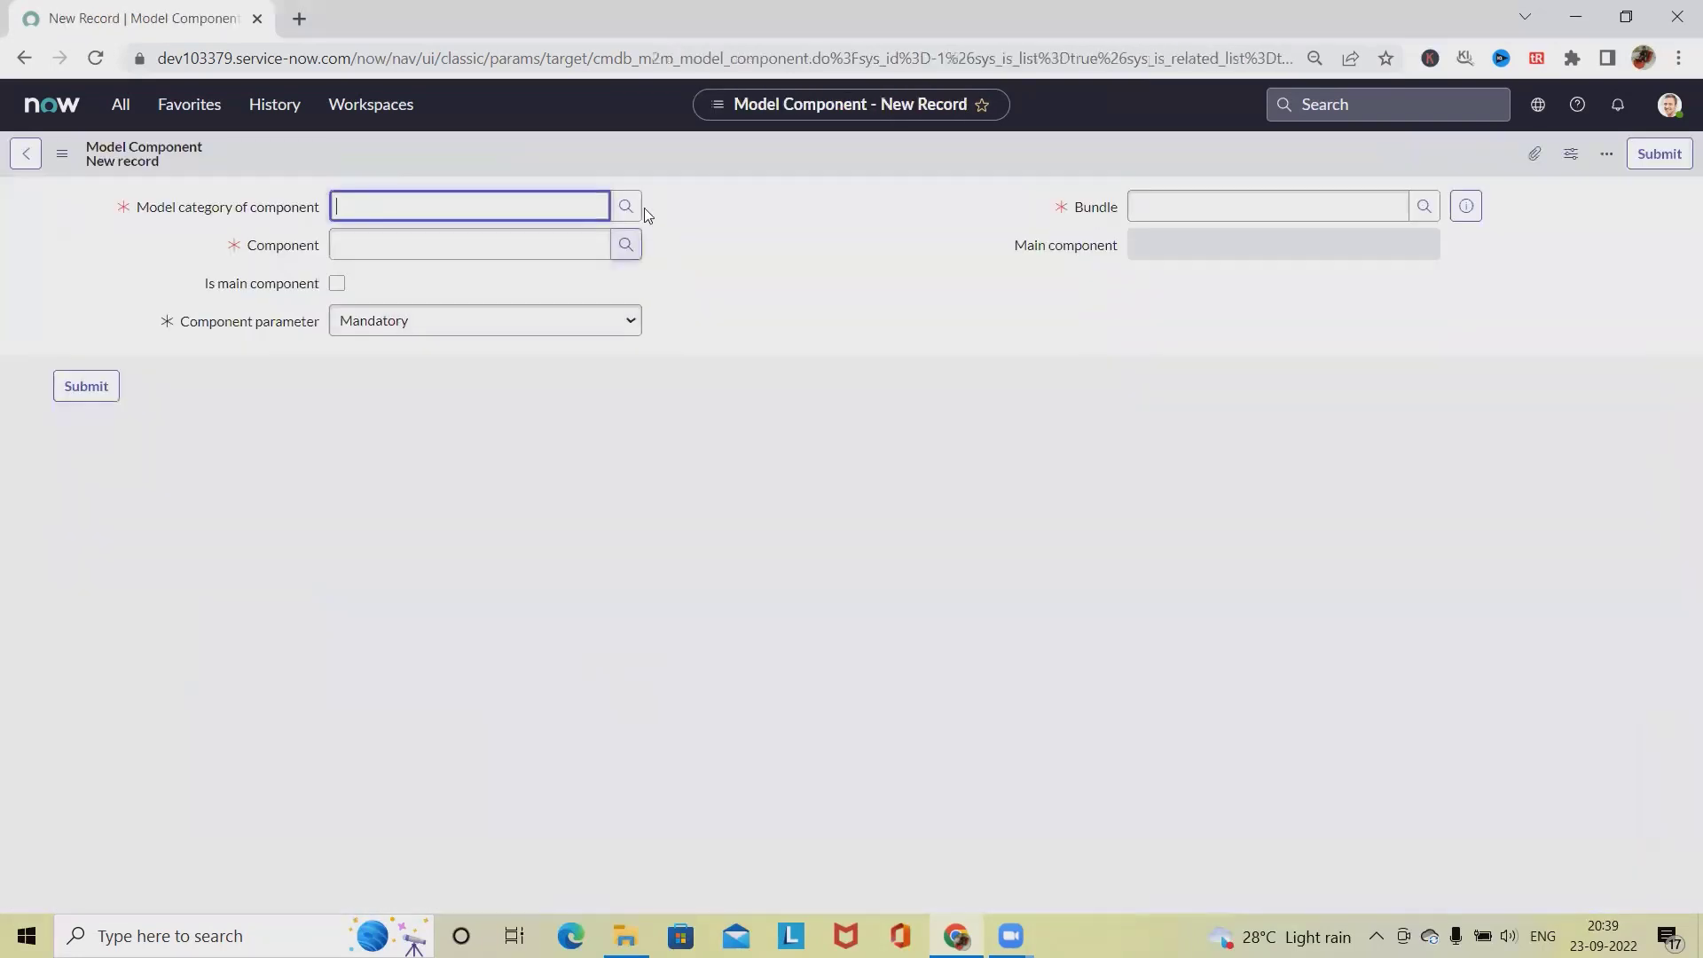
# Set the component's model category to Circuit and check the empty Component model list.
pyautogui.click(626, 206)
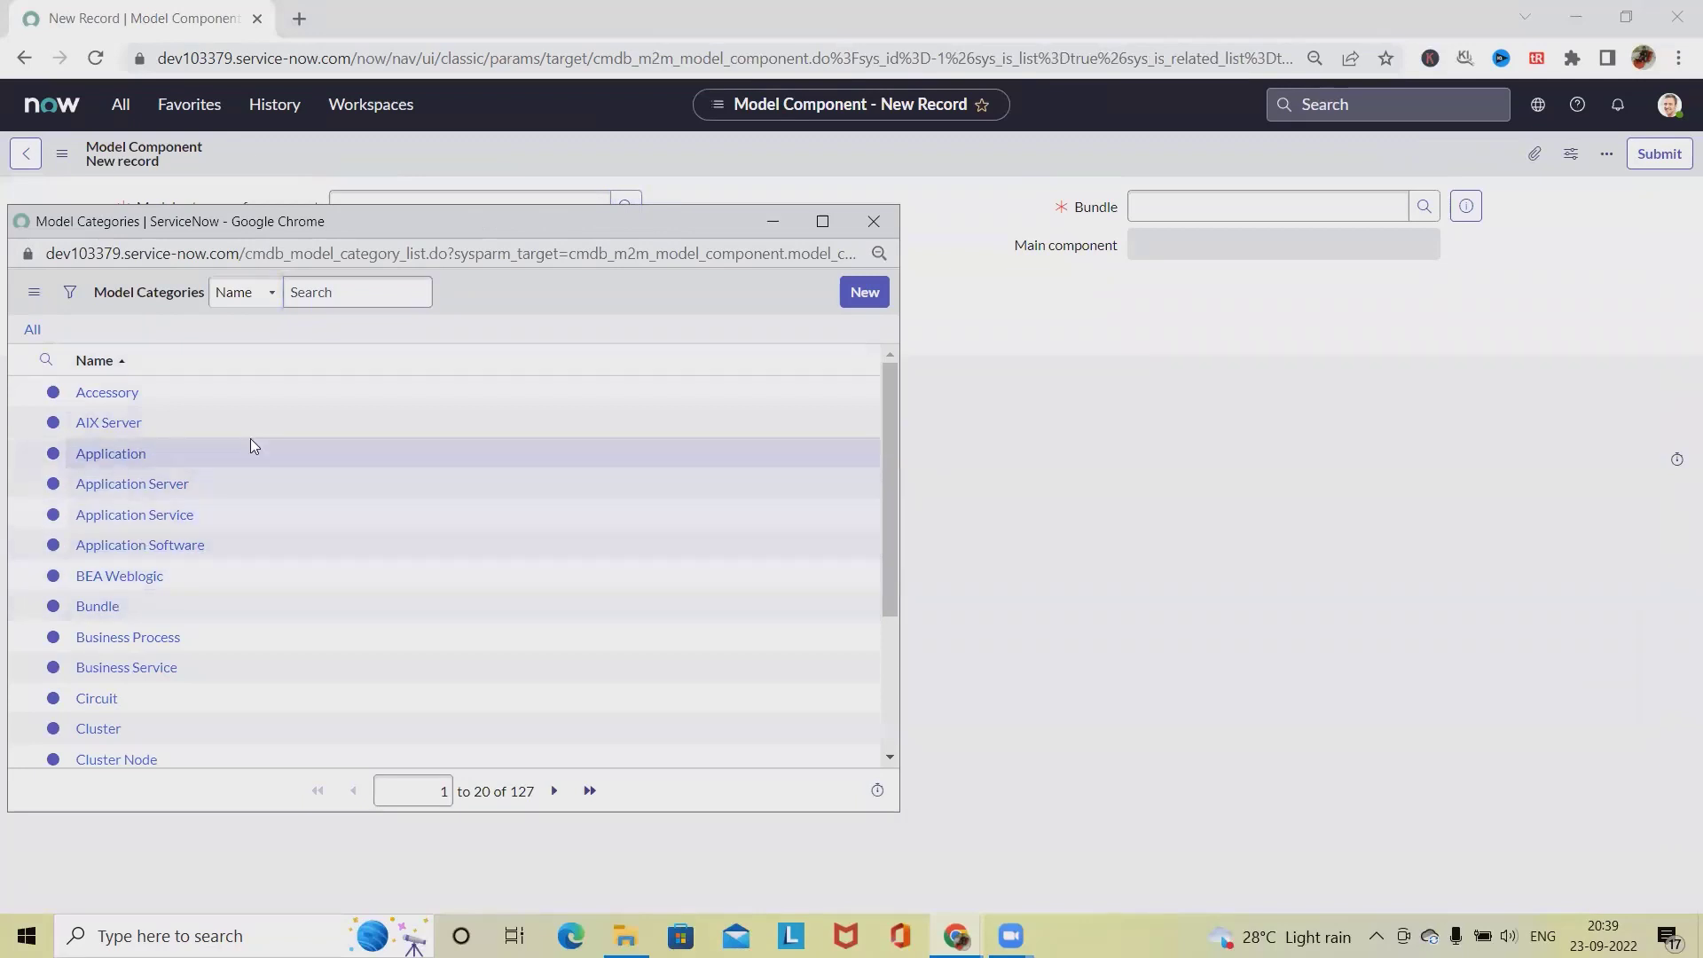
pyautogui.scroll(-3, 170, 647)
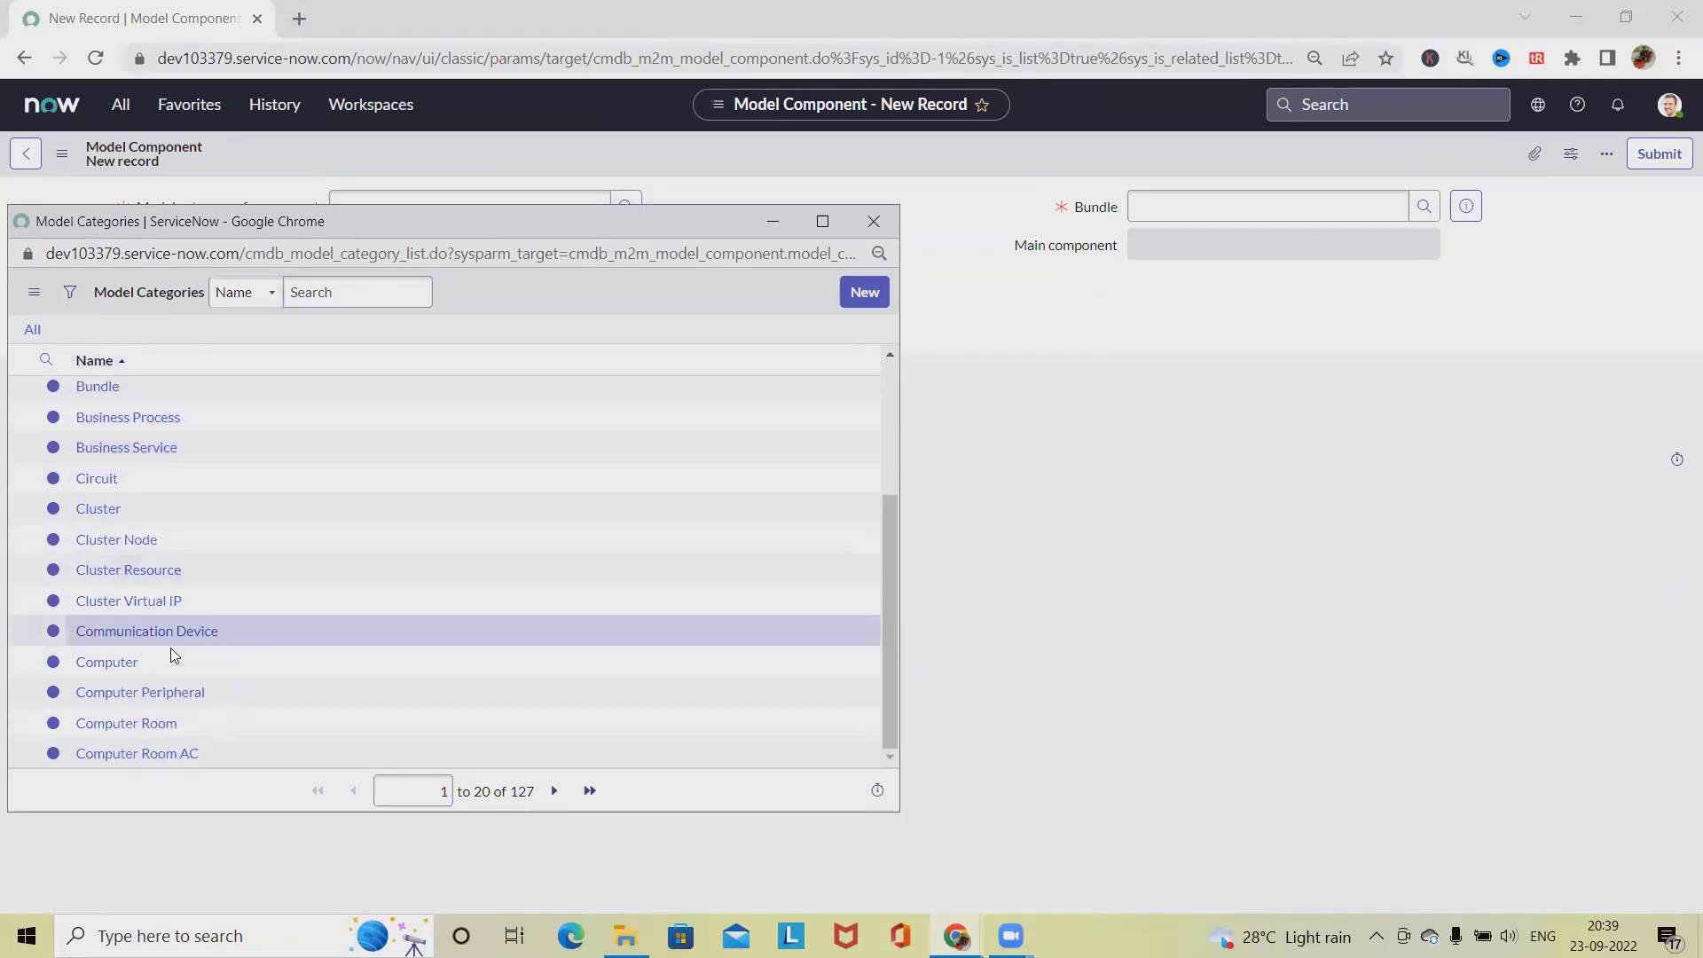
pyautogui.scroll(1, 175, 653)
pyautogui.click(99, 589)
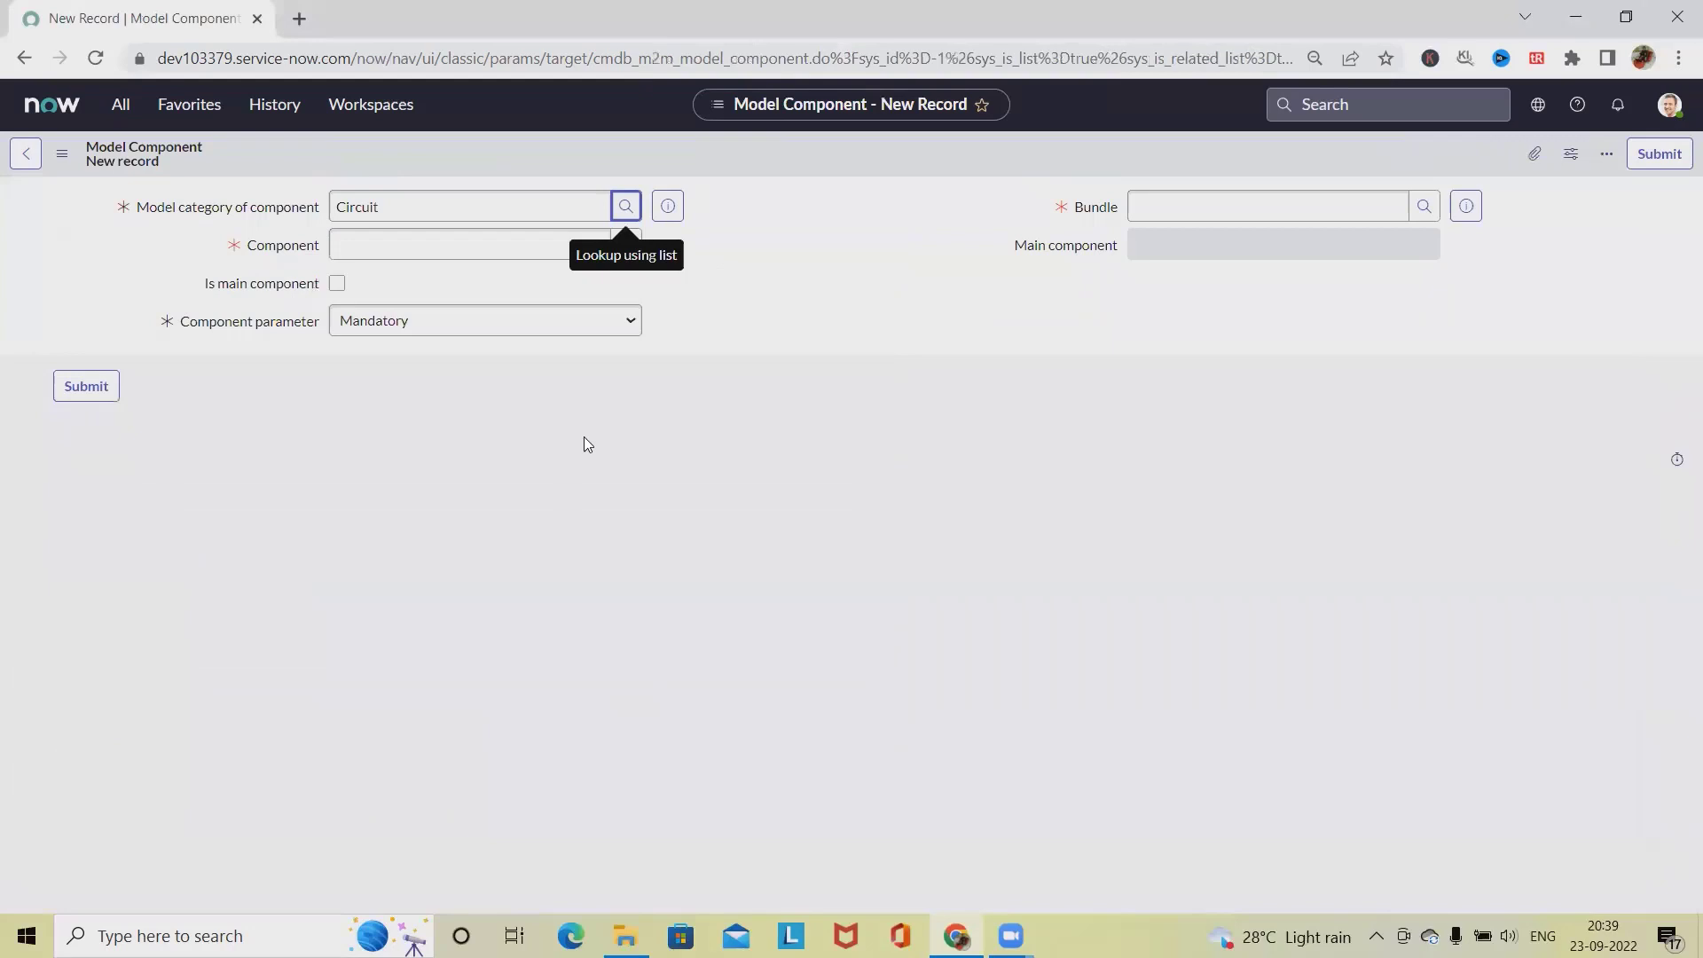
pyautogui.click(626, 245)
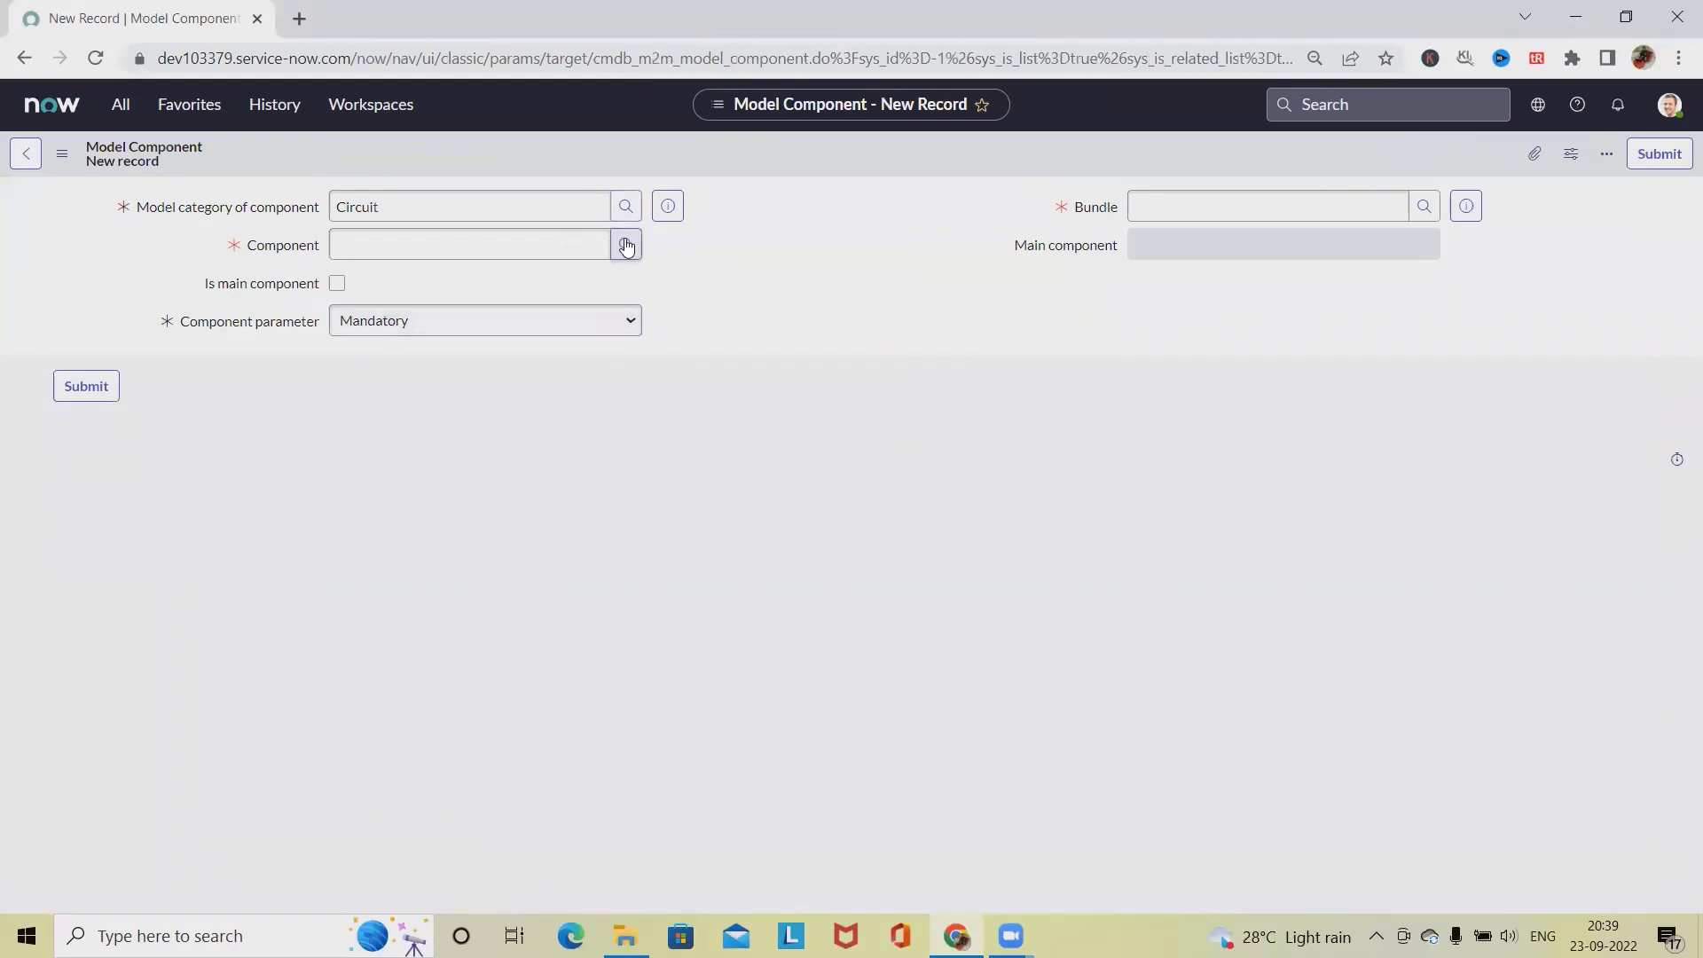
pyautogui.click(626, 246)
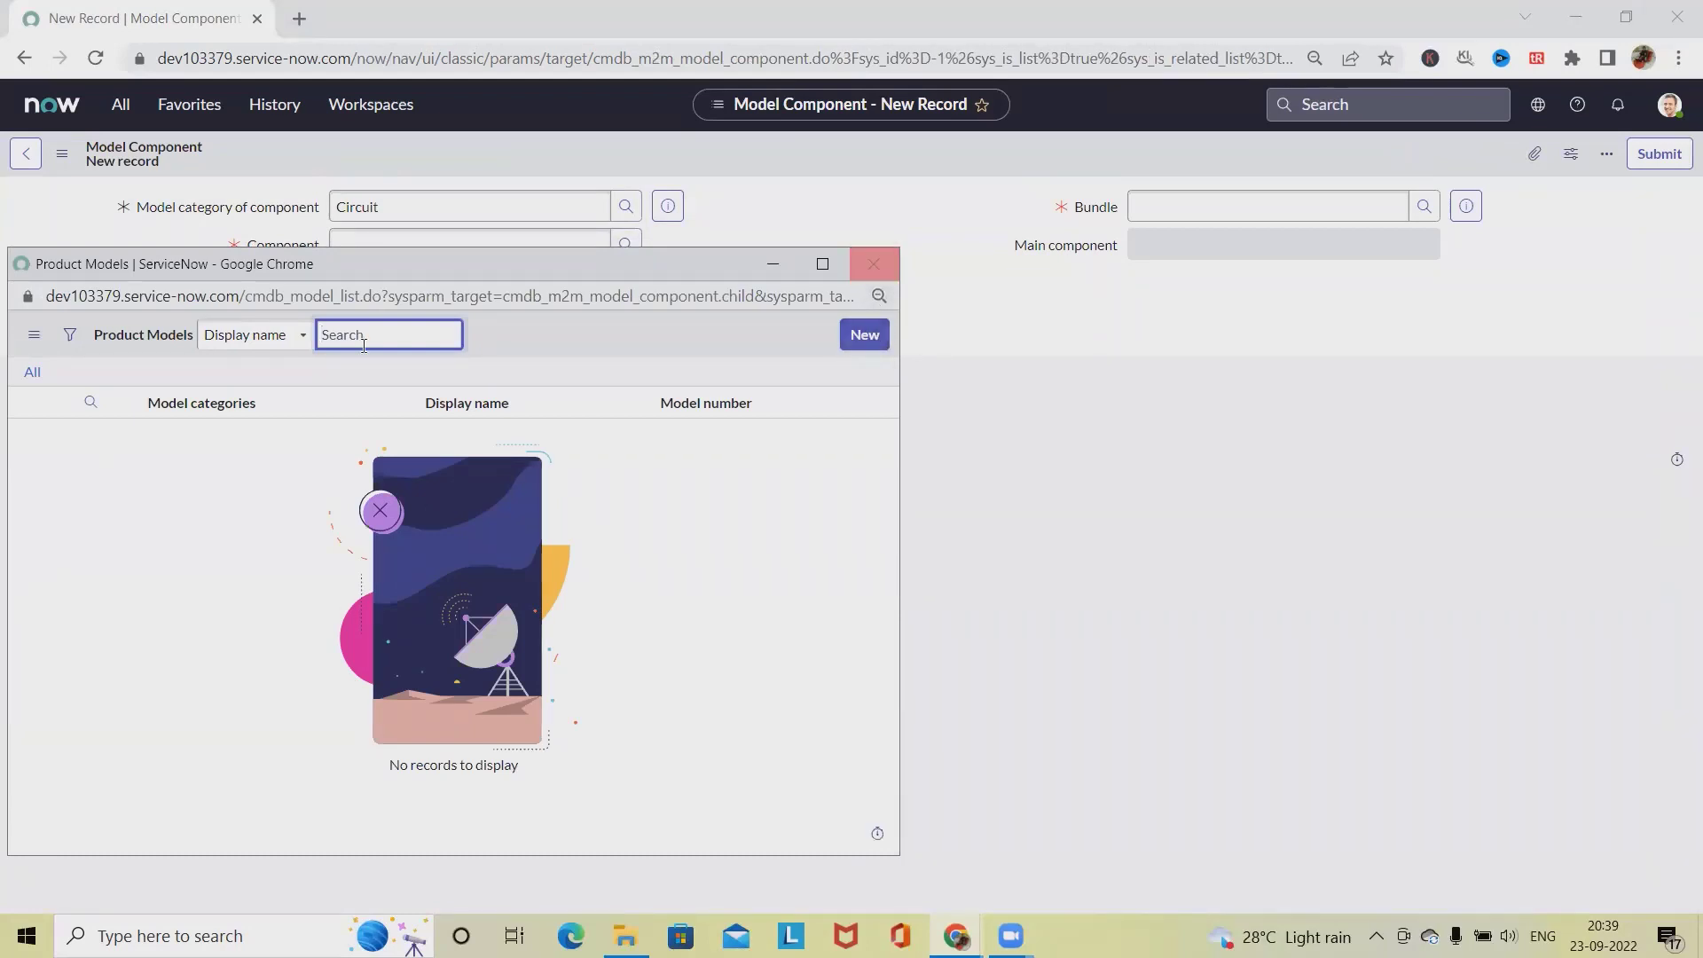
pyautogui.click(873, 263)
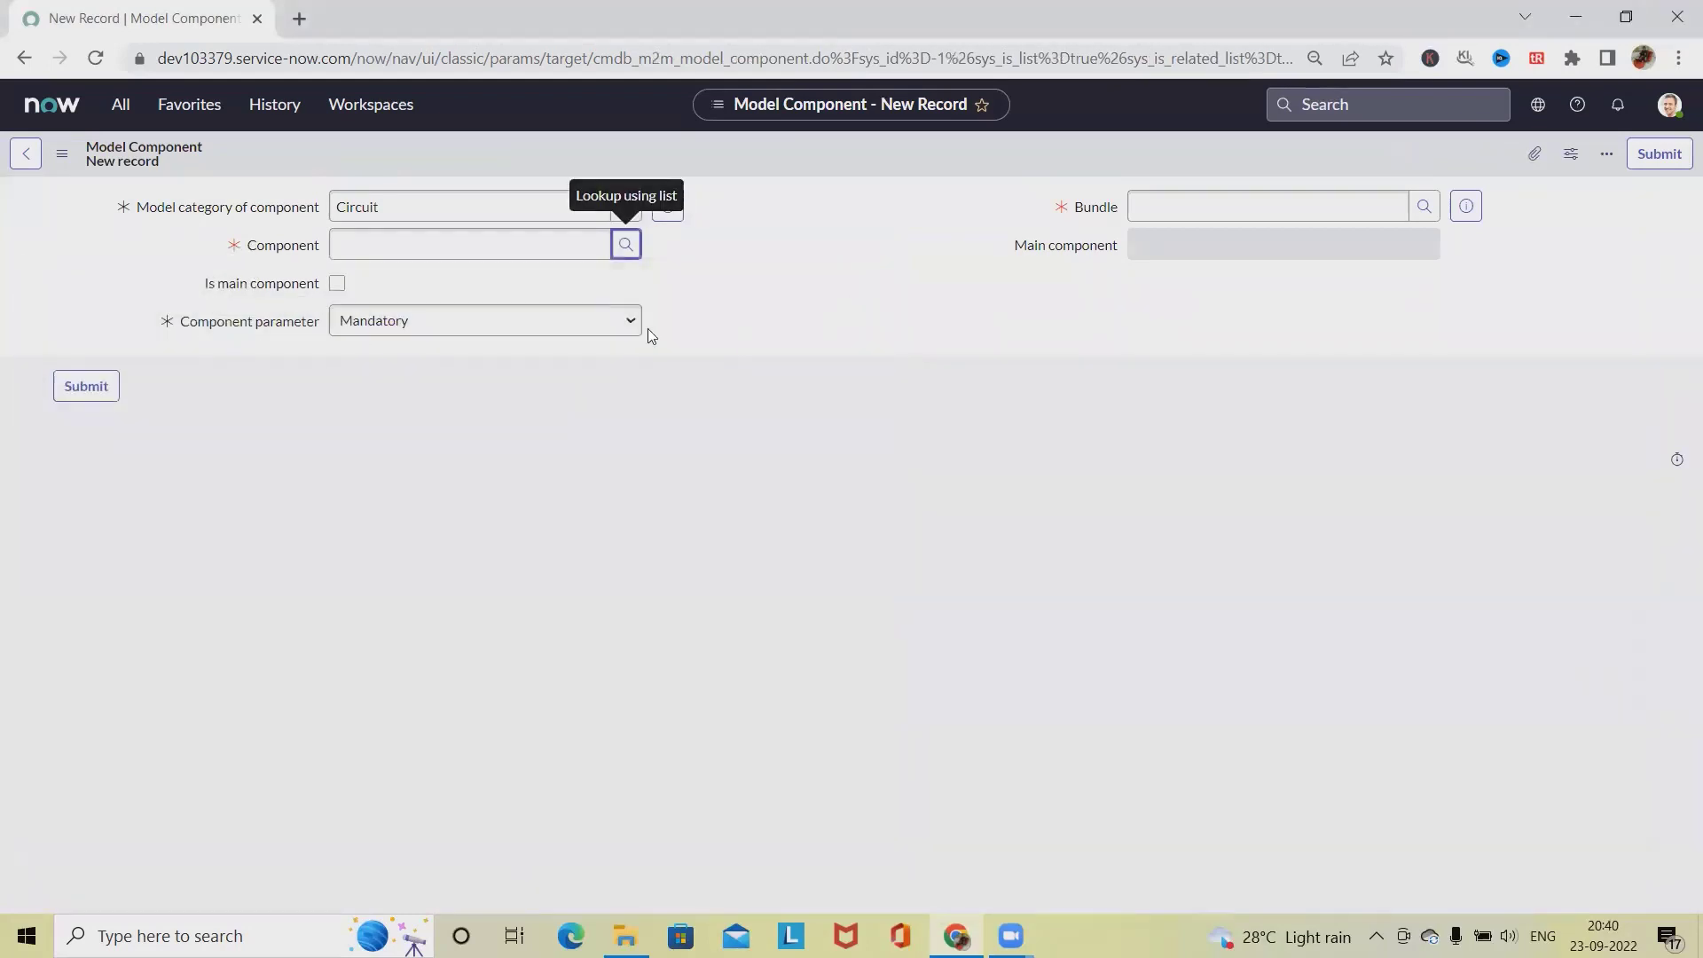
pyautogui.click(633, 248)
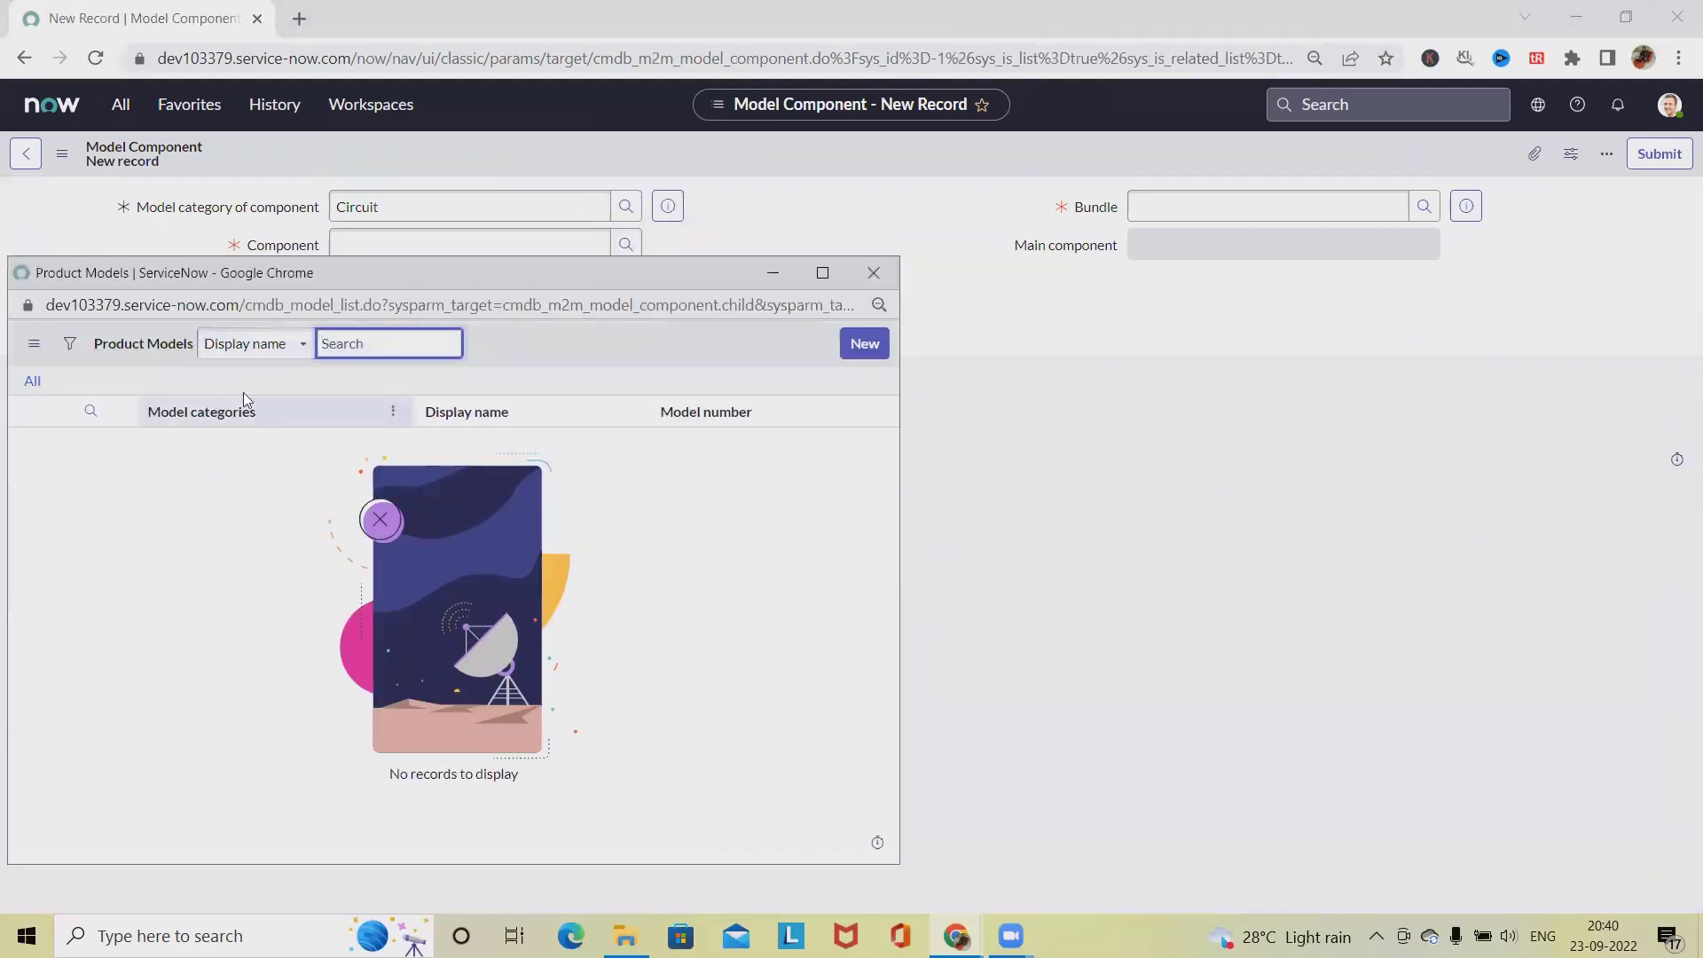
pyautogui.click(32, 380)
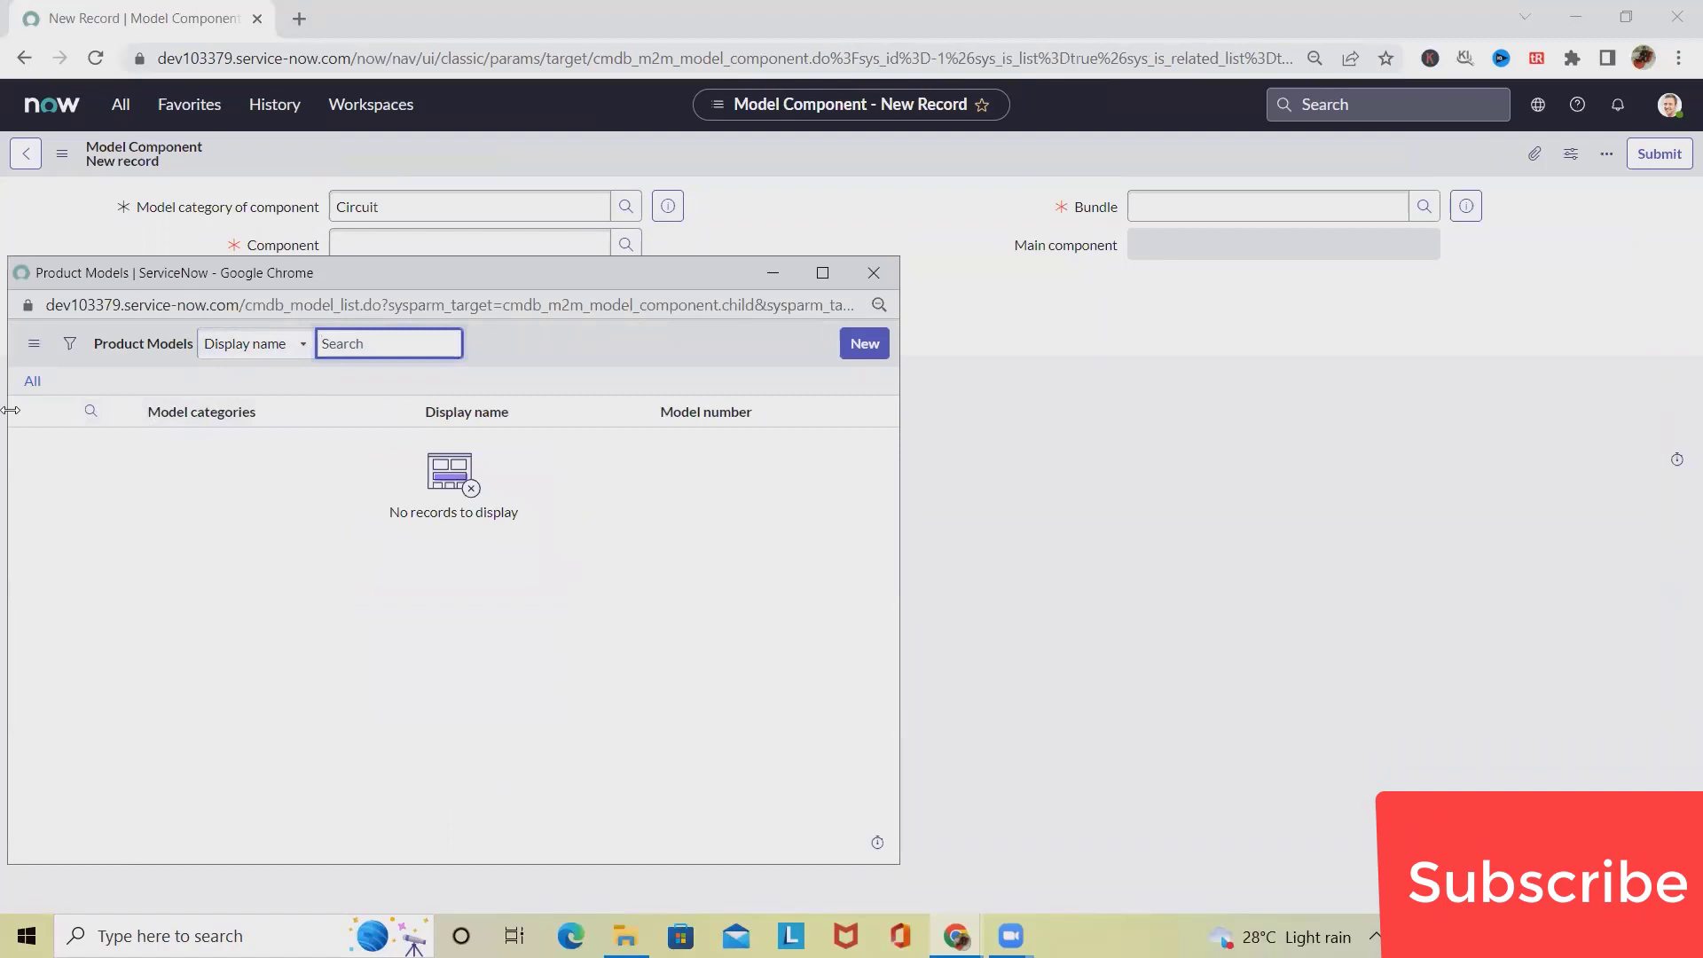
pyautogui.click(35, 383)
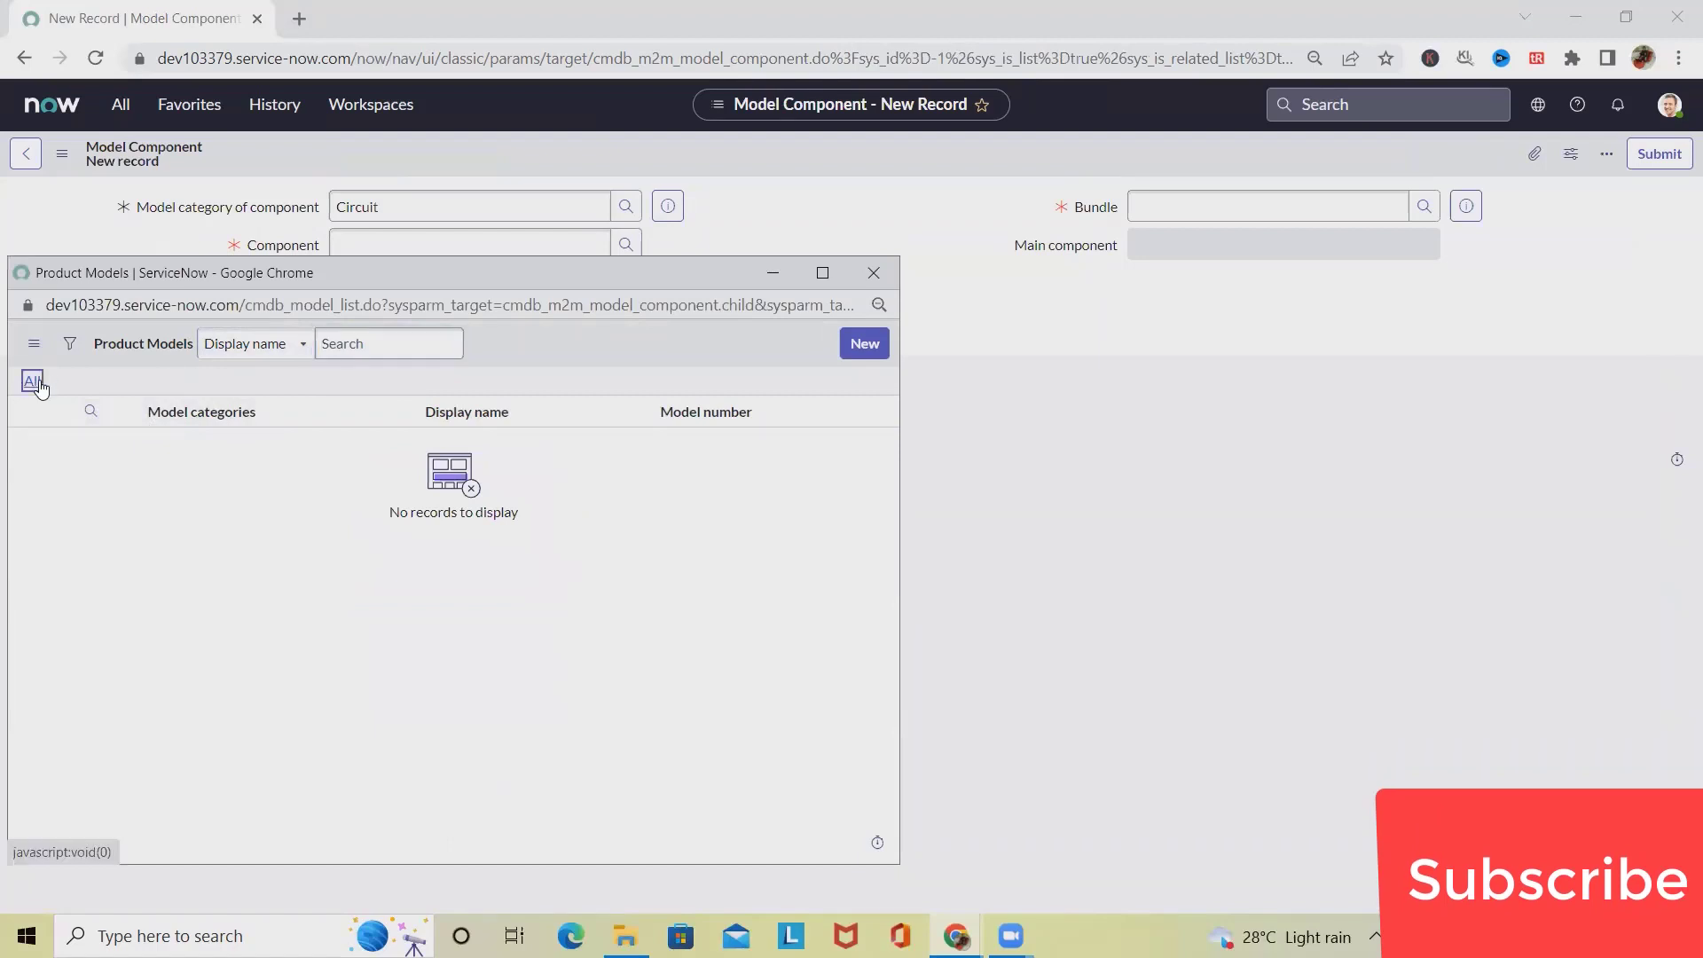
pyautogui.click(862, 353)
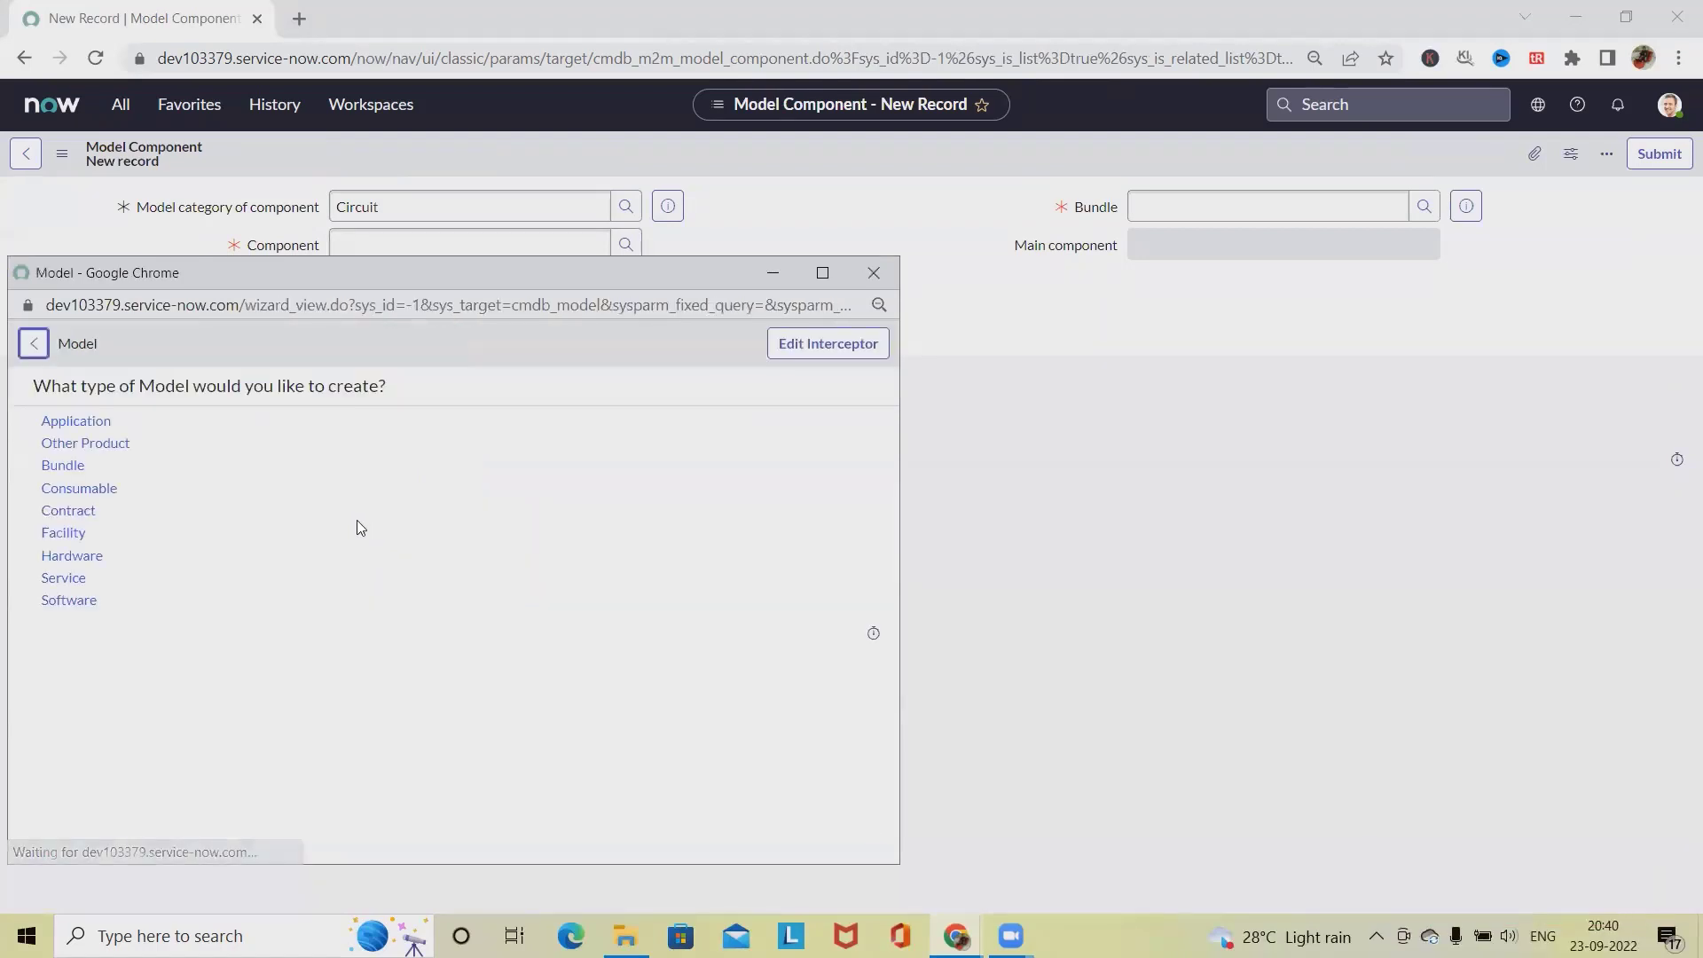
pyautogui.click(64, 424)
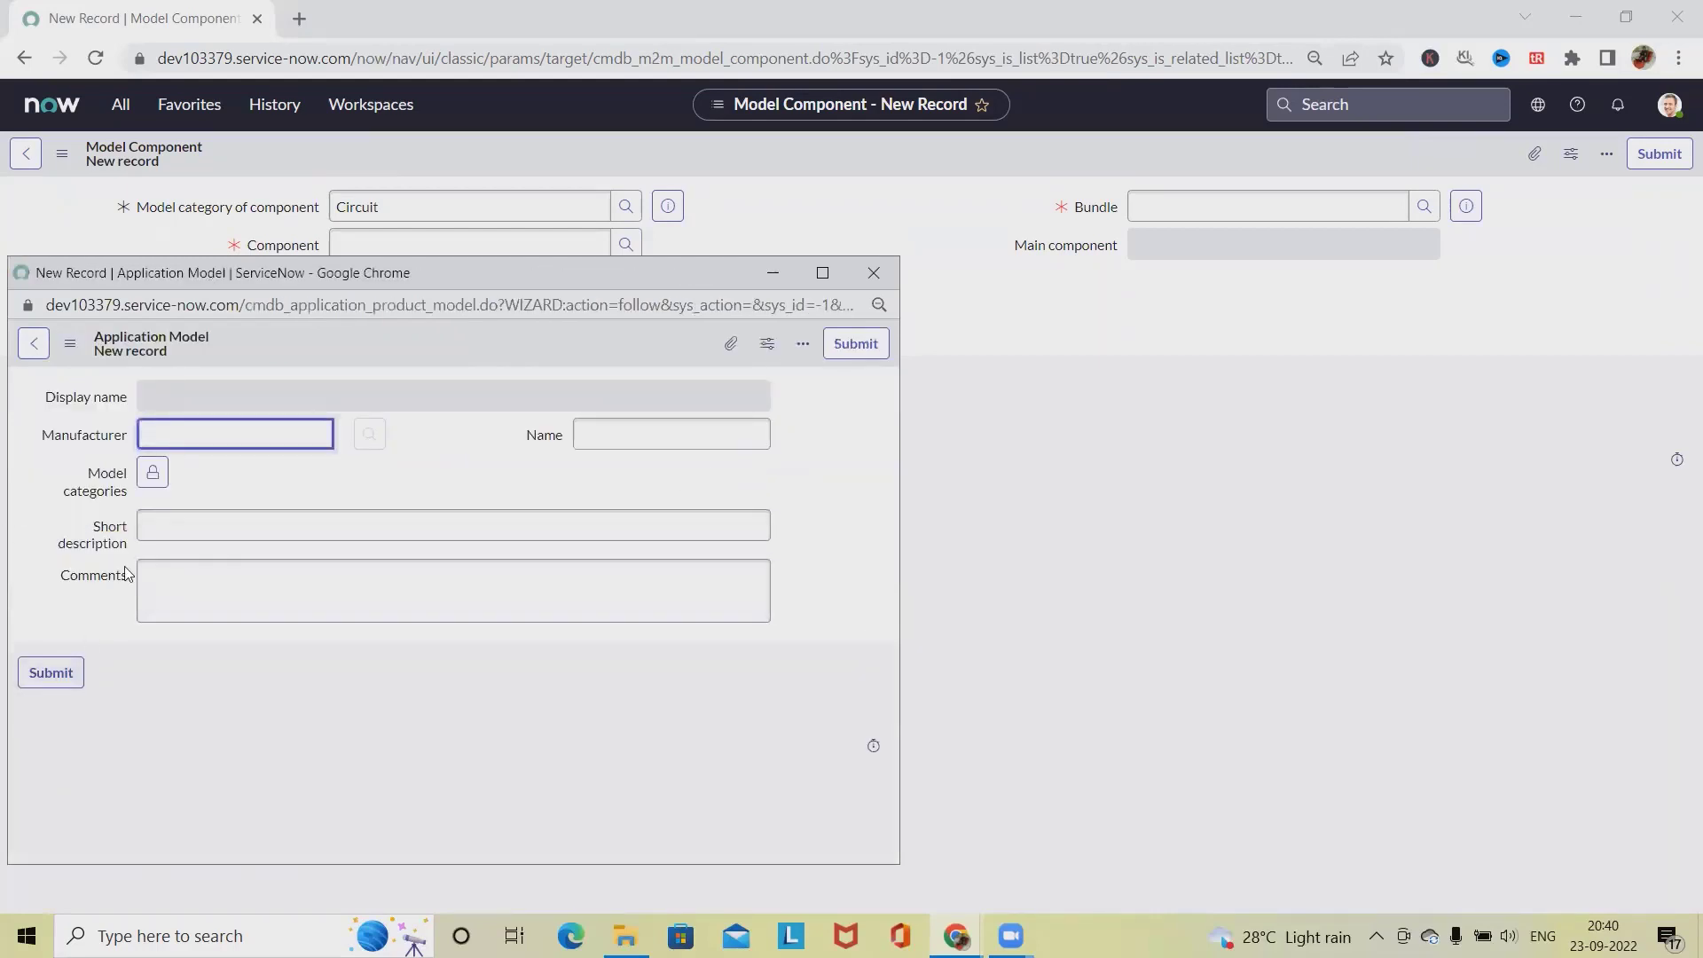
pyautogui.click(35, 674)
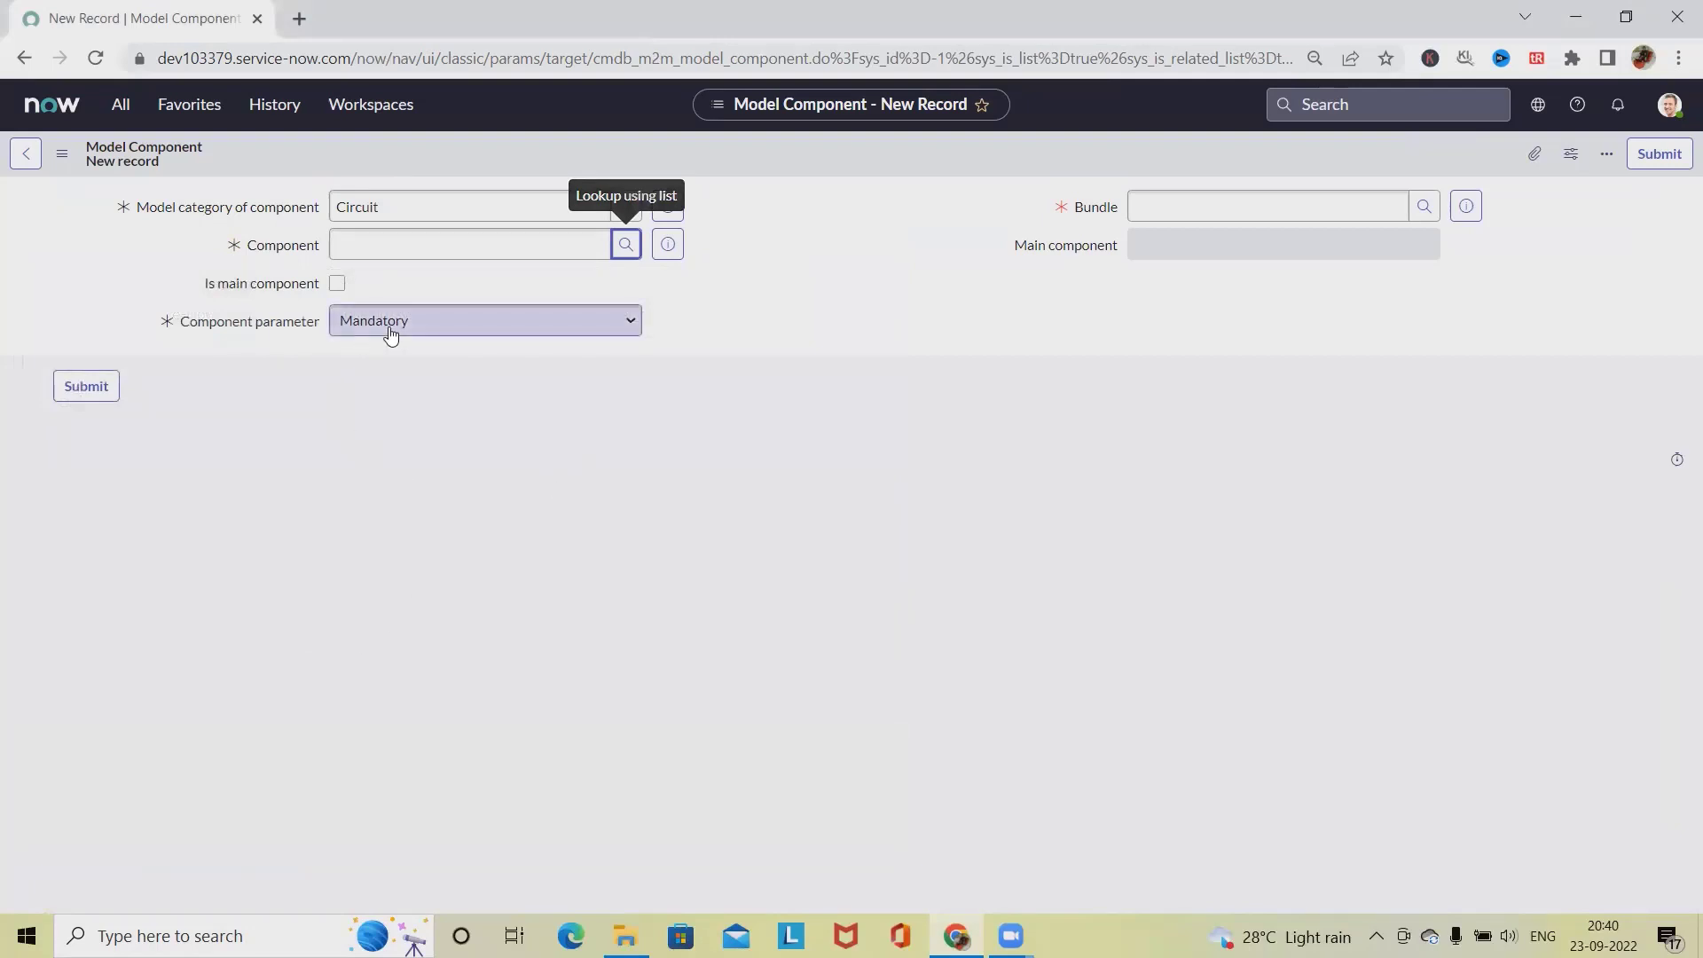
pyautogui.click(463, 328)
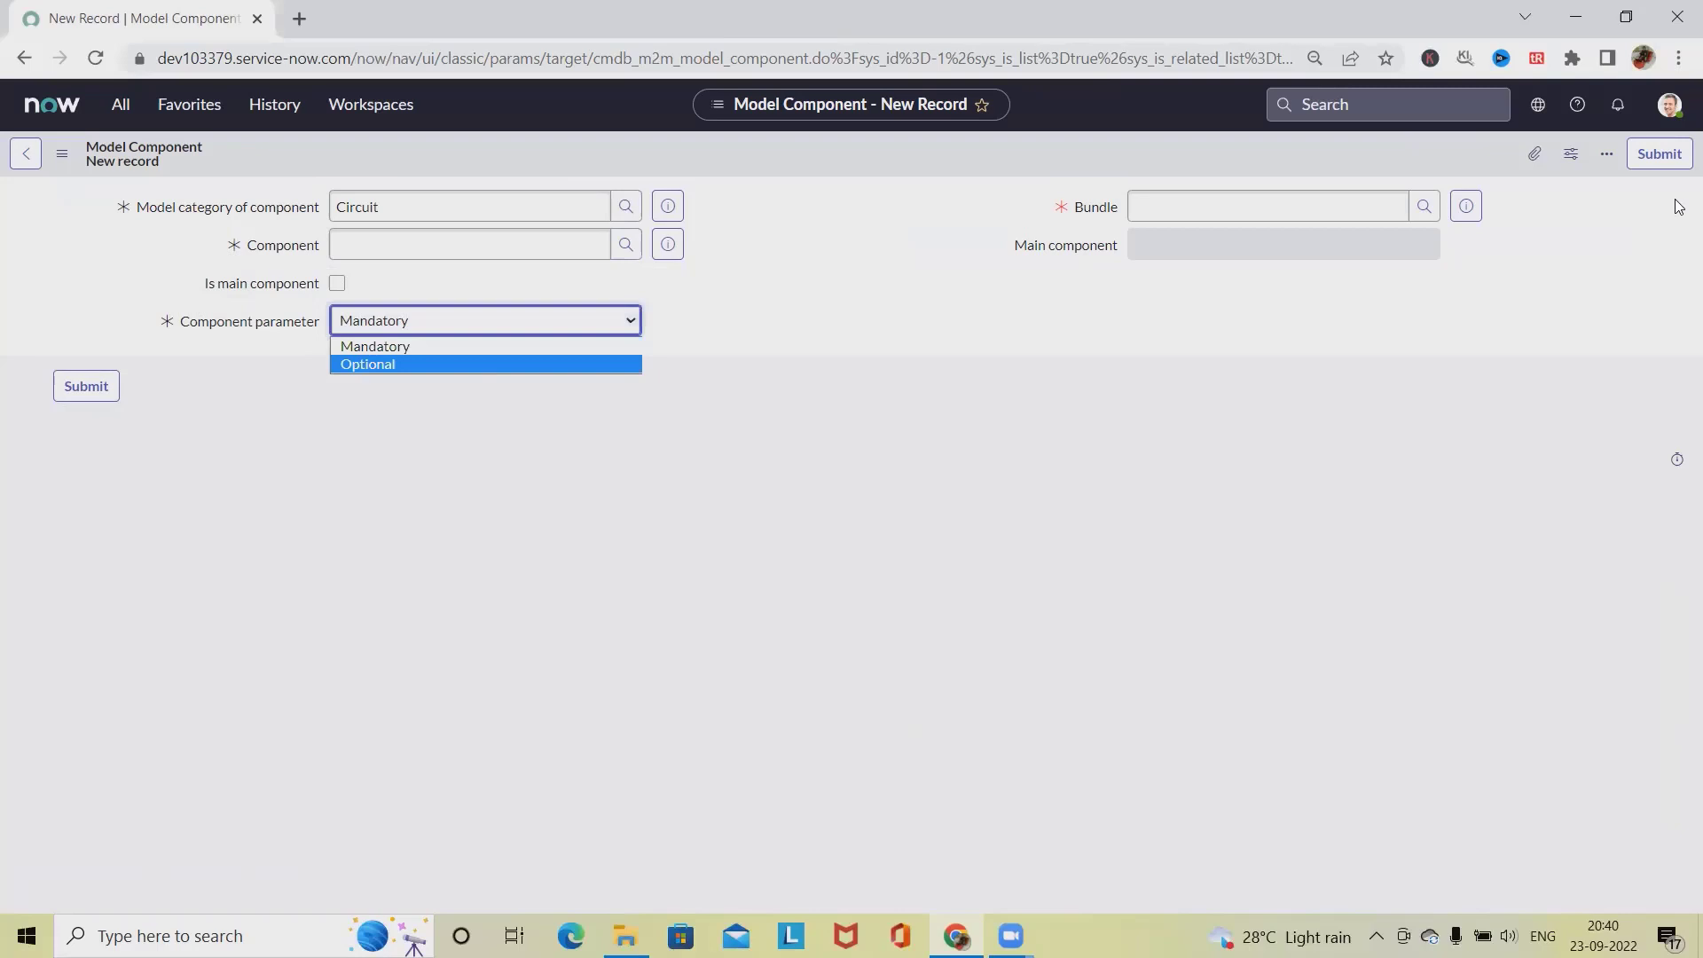
pyautogui.click(1425, 210)
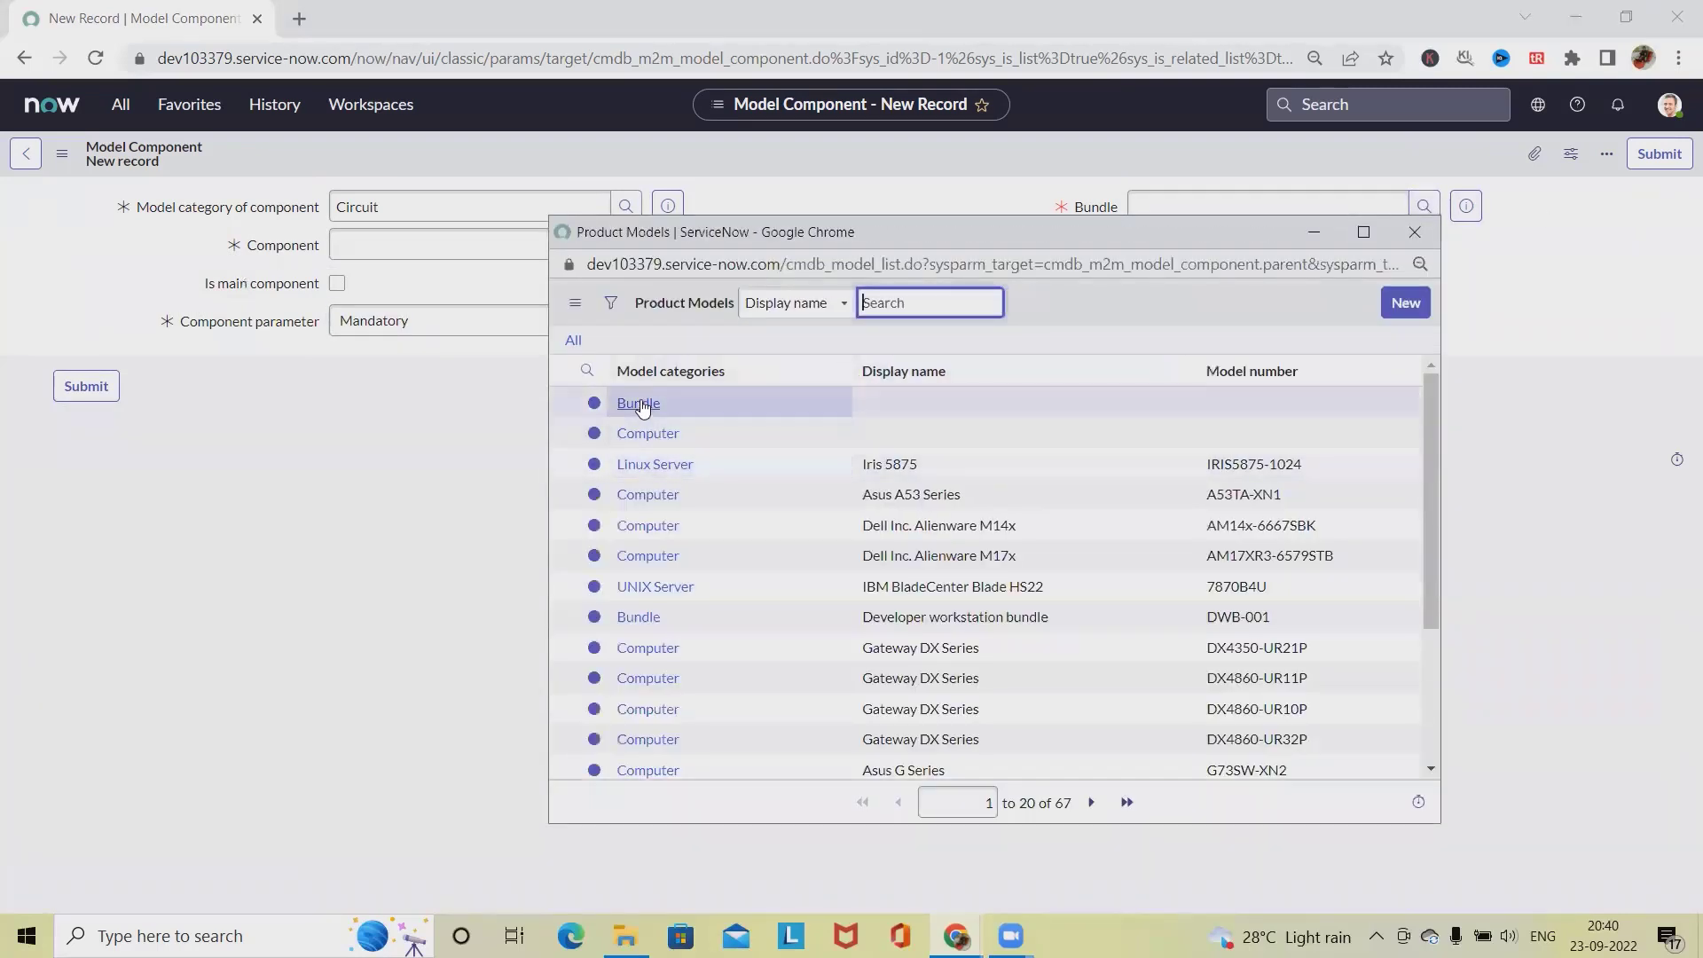
pyautogui.click(640, 403)
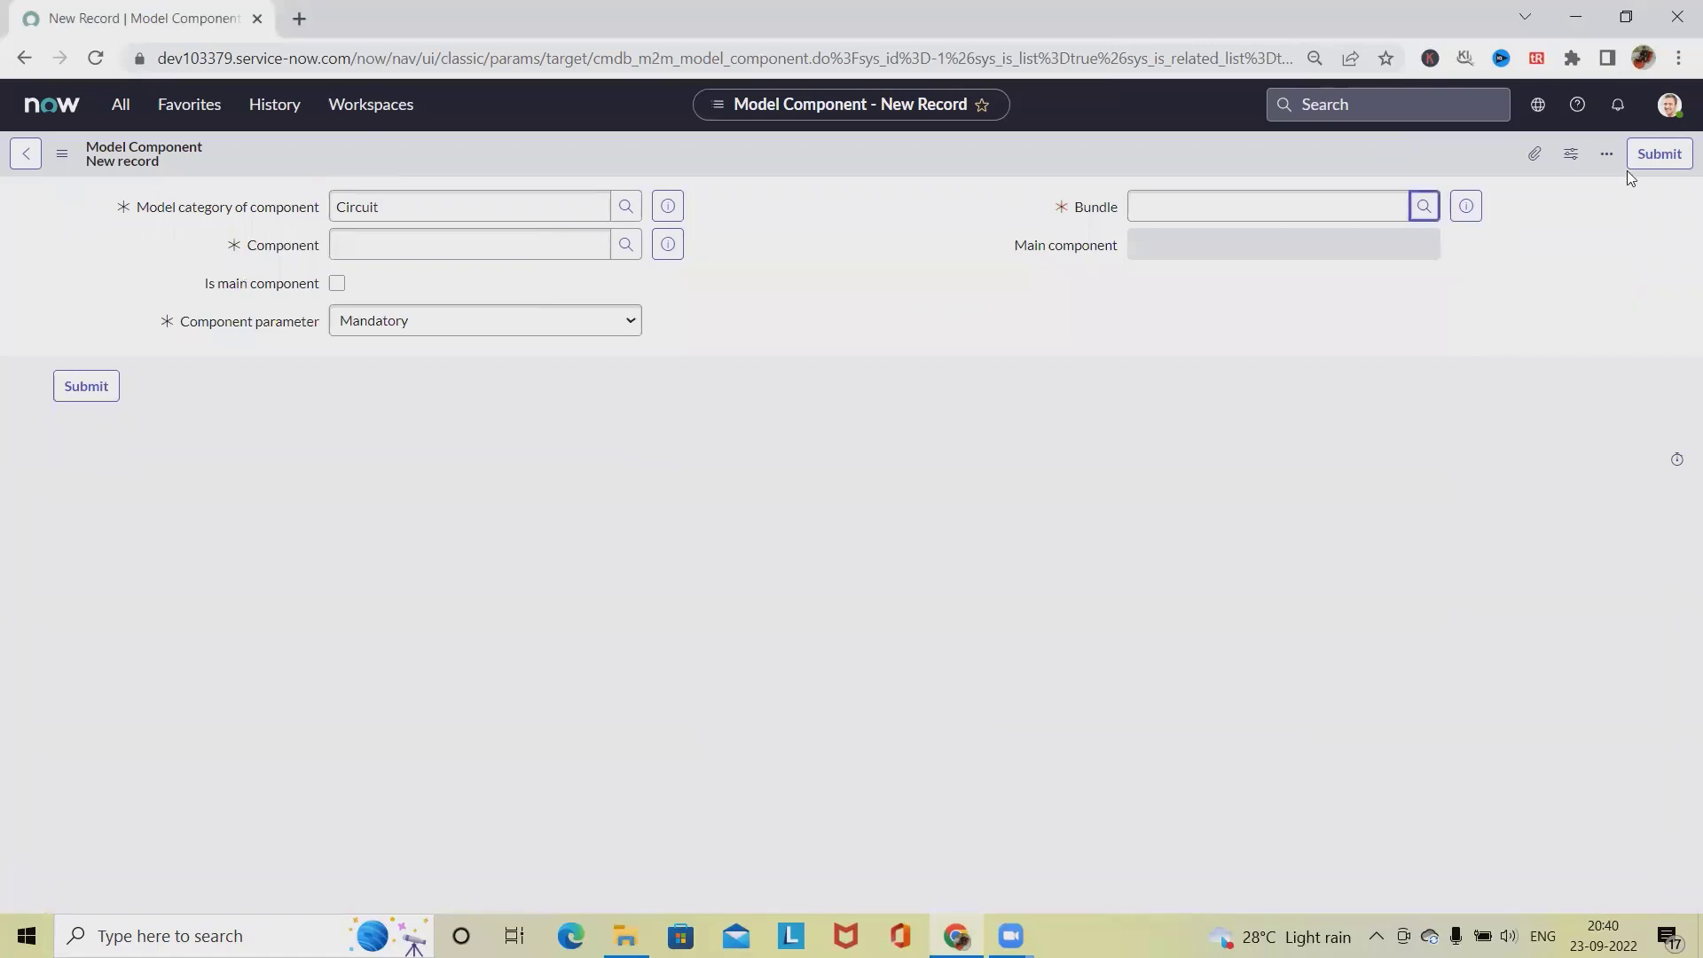
# Submit the model component and return to the Computer product model's Manufacturer field.
pyautogui.click(1656, 154)
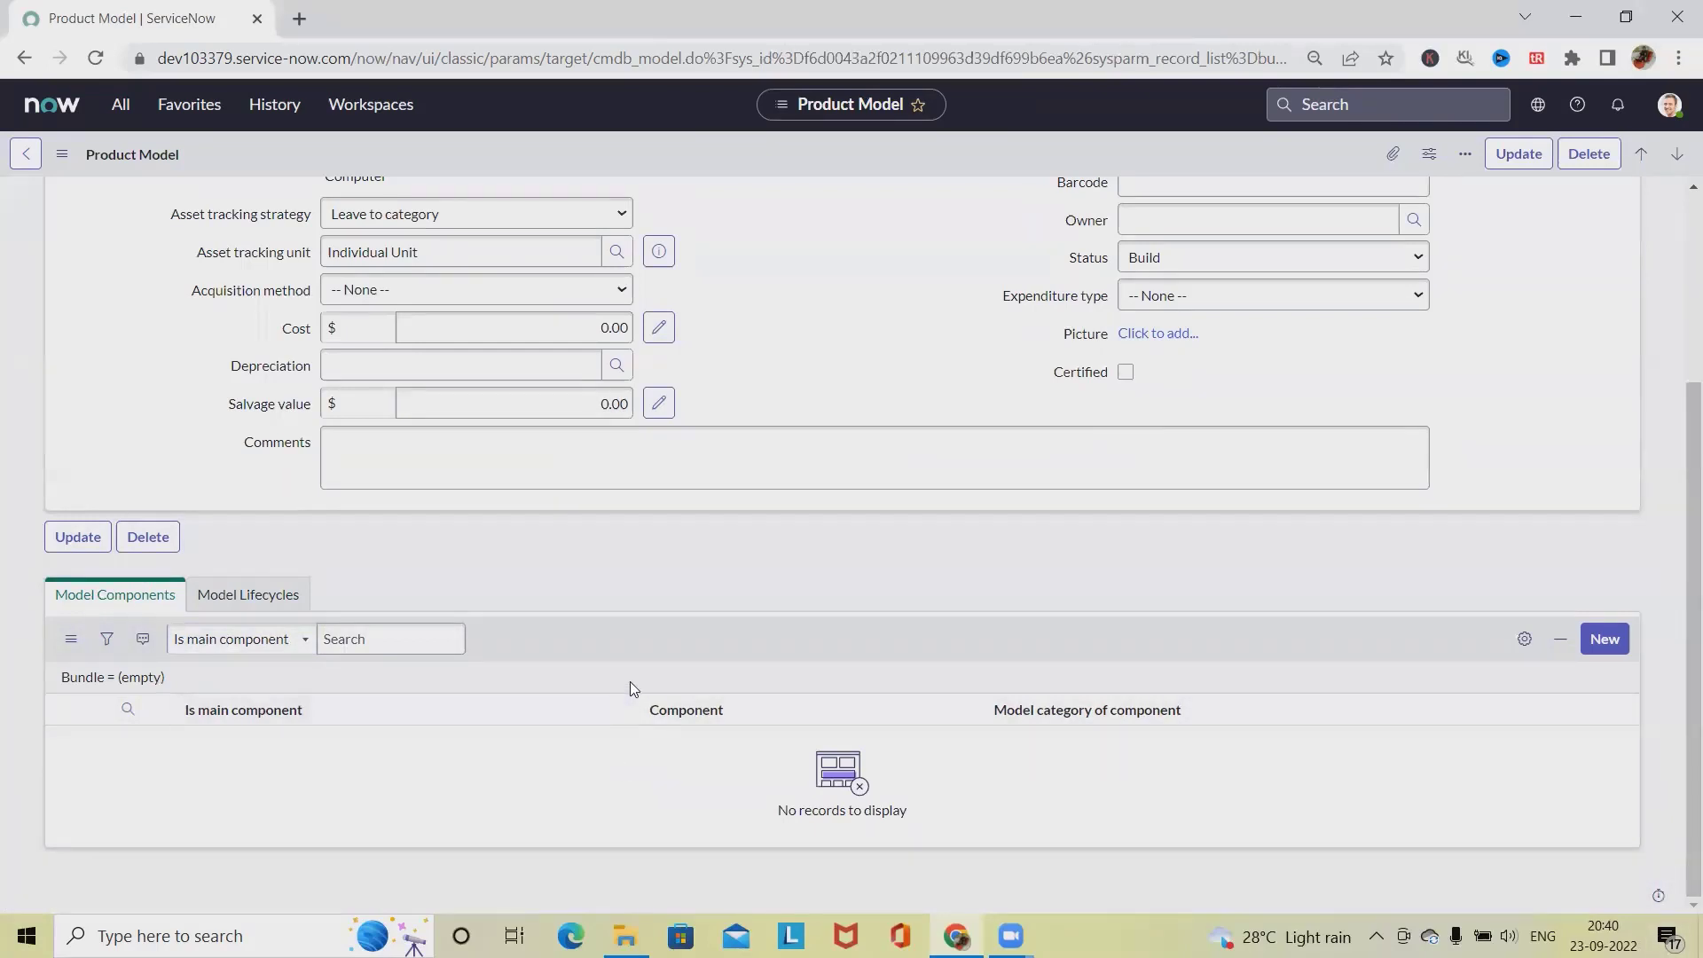
pyautogui.click(412, 709)
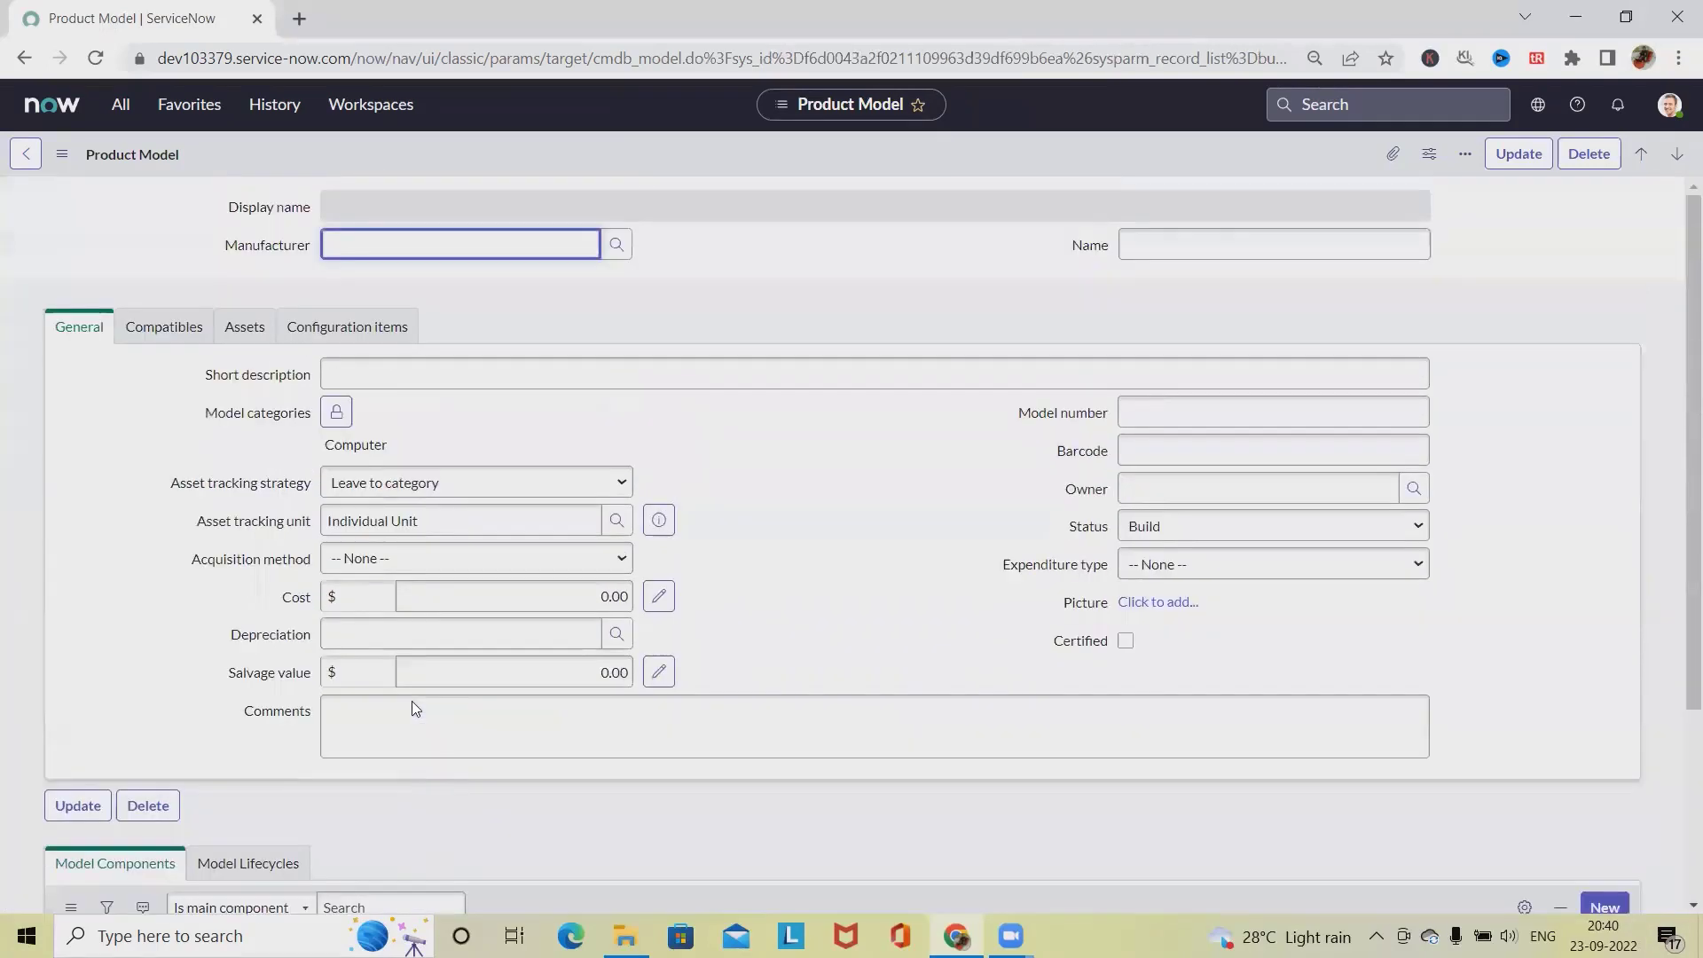